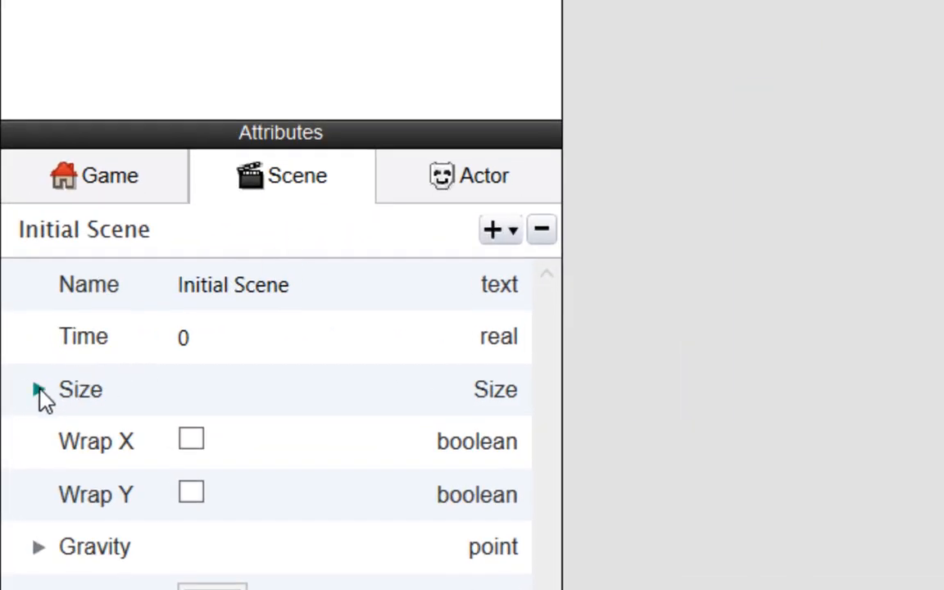
- Set the Initial Scene's size to a width of 2000 and a height of 2000
{"action": "left_click", "coordinate": [38, 391]}
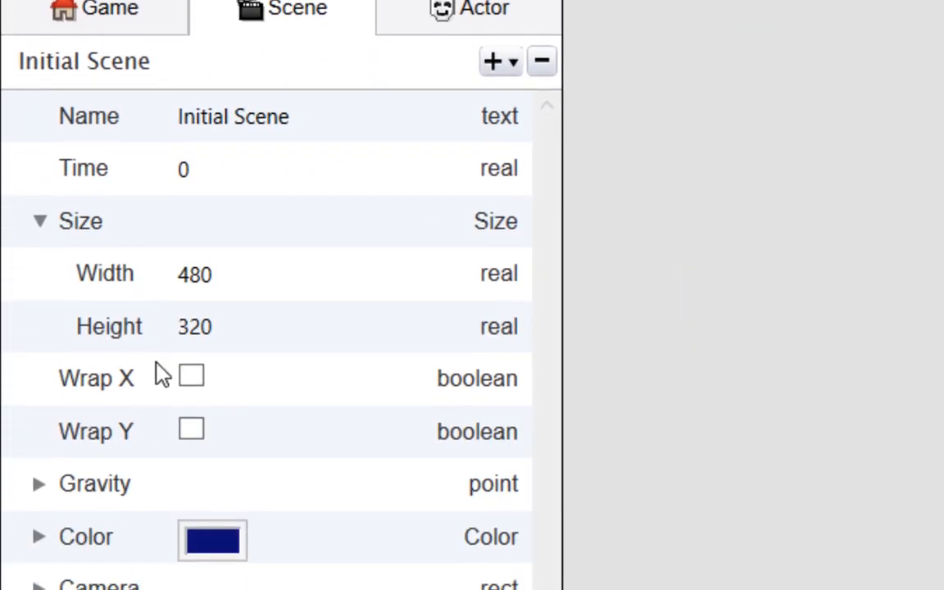
{"action": "left_click", "coordinate": [202, 291]}
{"action": "left_click", "coordinate": [203, 291]}
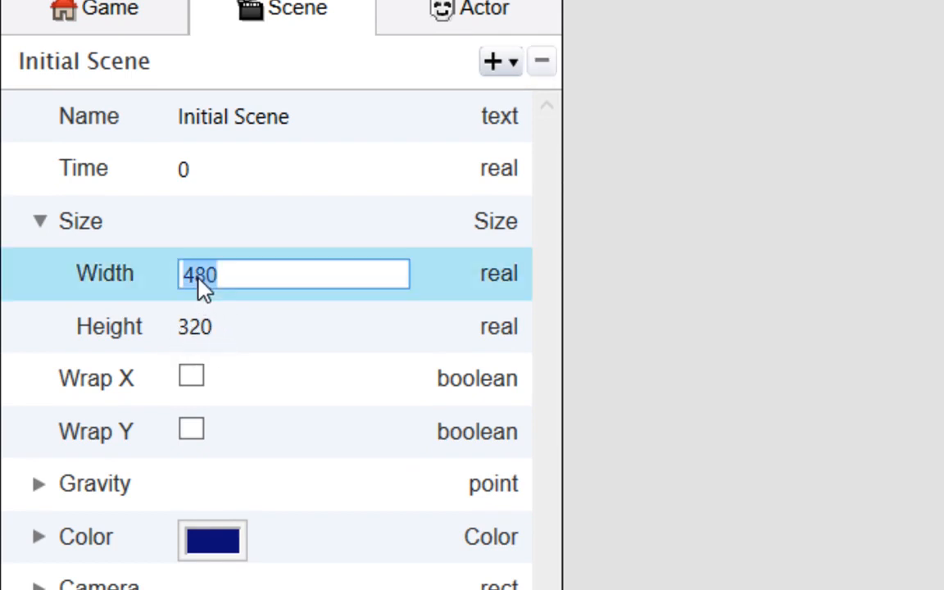
{"action": "type", "text": "2000"}
{"action": "double_click", "coordinate": [192, 329]}
{"action": "type", "text": "2000"}
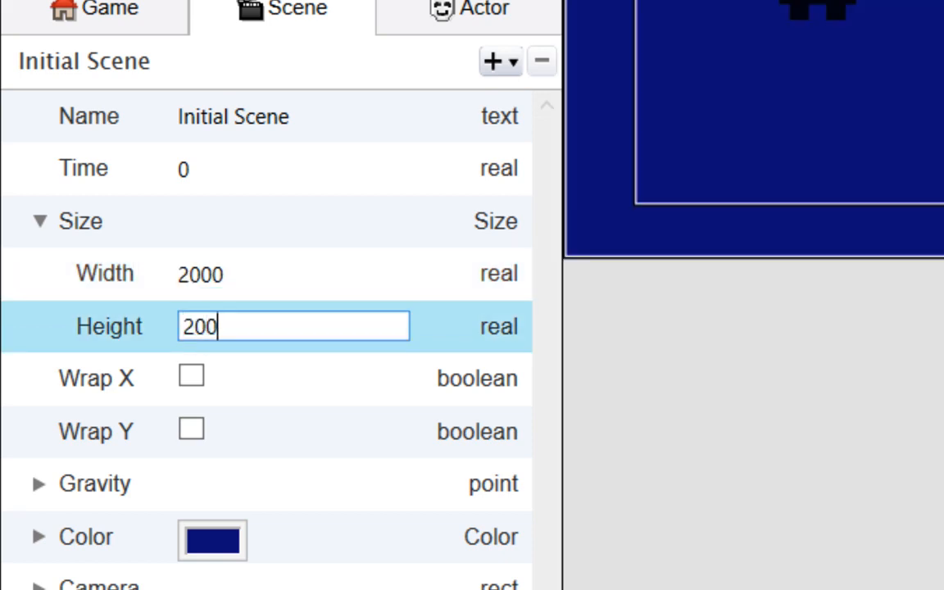
{"action": "key", "text": "Return"}
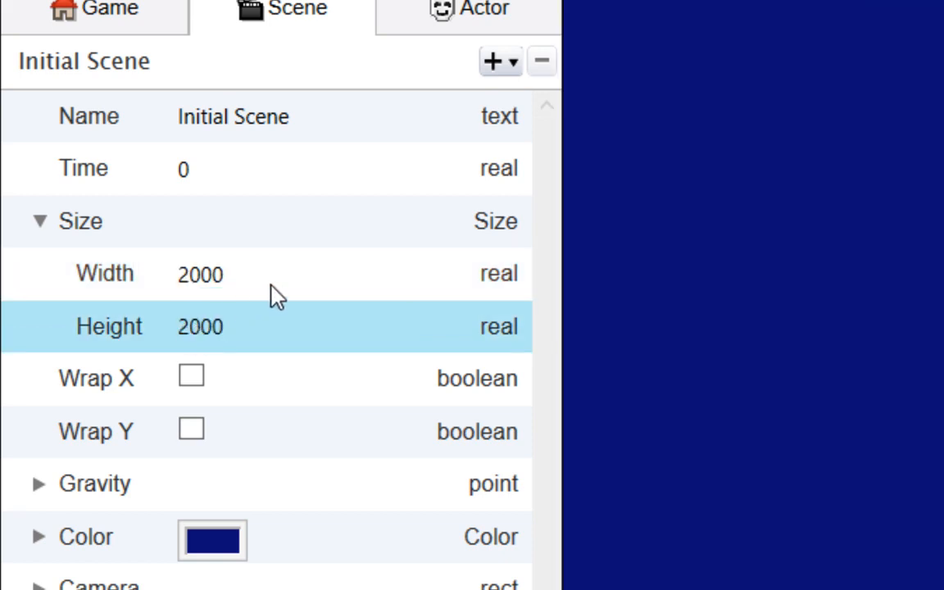
{"action": "scroll", "coordinate": [412, 370], "scroll_direction": "down", "scroll_amount": 5}
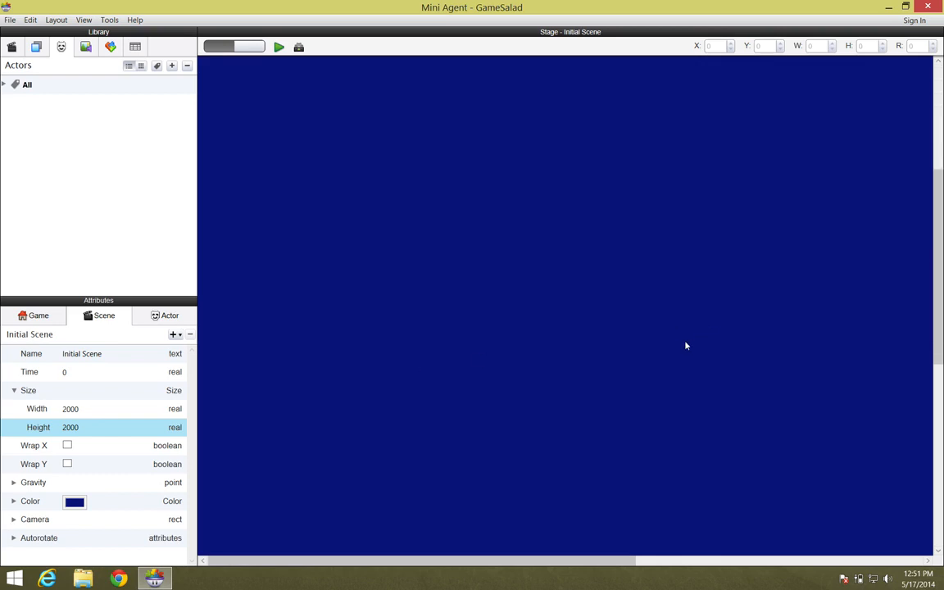
{"action": "scroll", "coordinate": [928, 422], "scroll_direction": "down", "scroll_amount": 5}
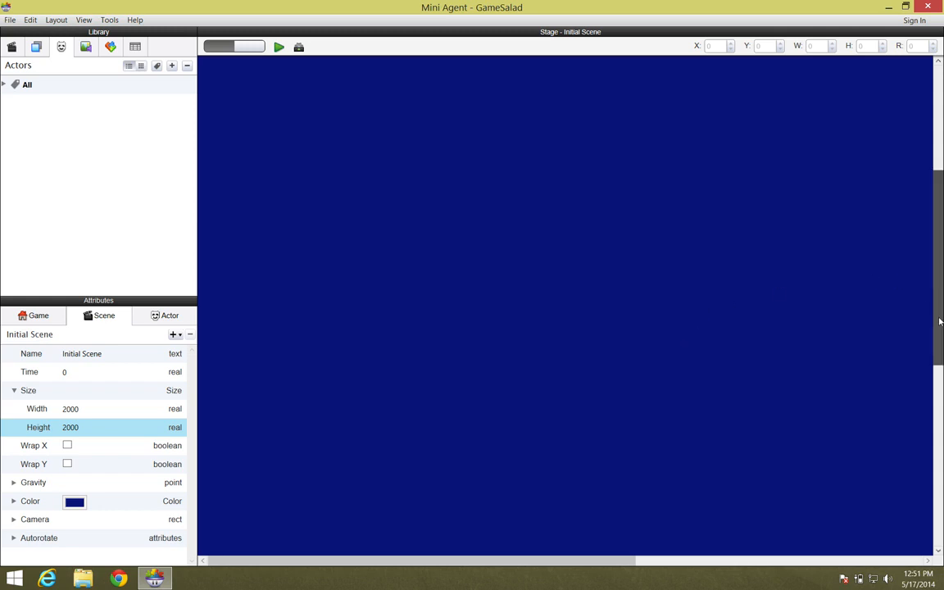
{"action": "scroll", "coordinate": [928, 422], "scroll_direction": "down", "scroll_amount": 4}
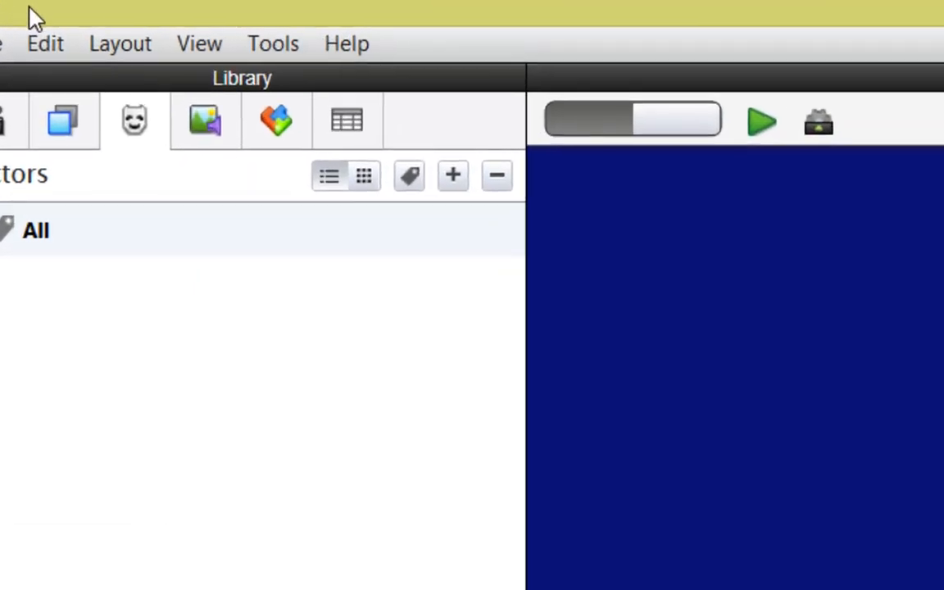
- Create a new actor from the block image in the media library
{"action": "left_click", "coordinate": [207, 124]}
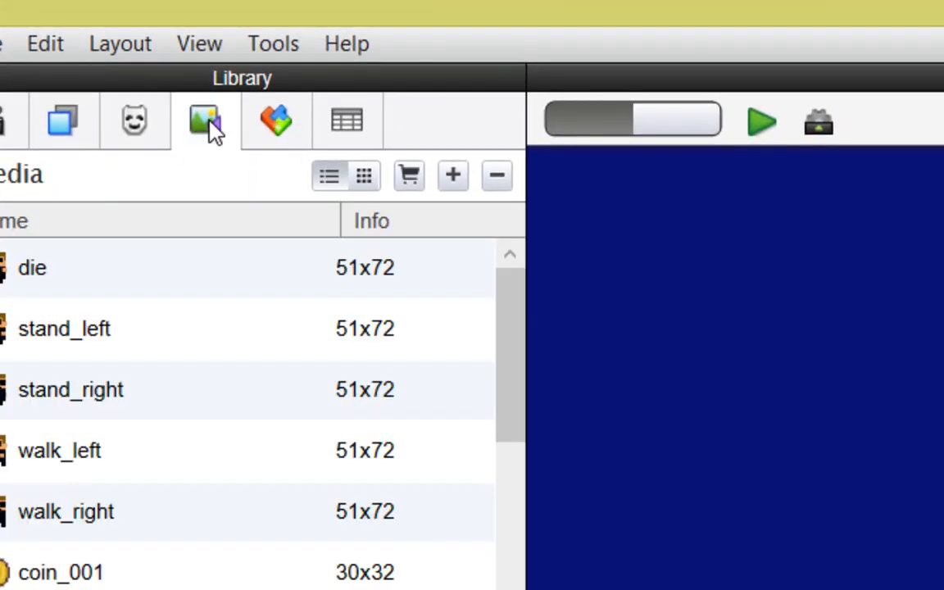
{"action": "left_click", "coordinate": [76, 392]}
{"action": "scroll", "coordinate": [131, 402], "scroll_direction": "down", "scroll_amount": 5}
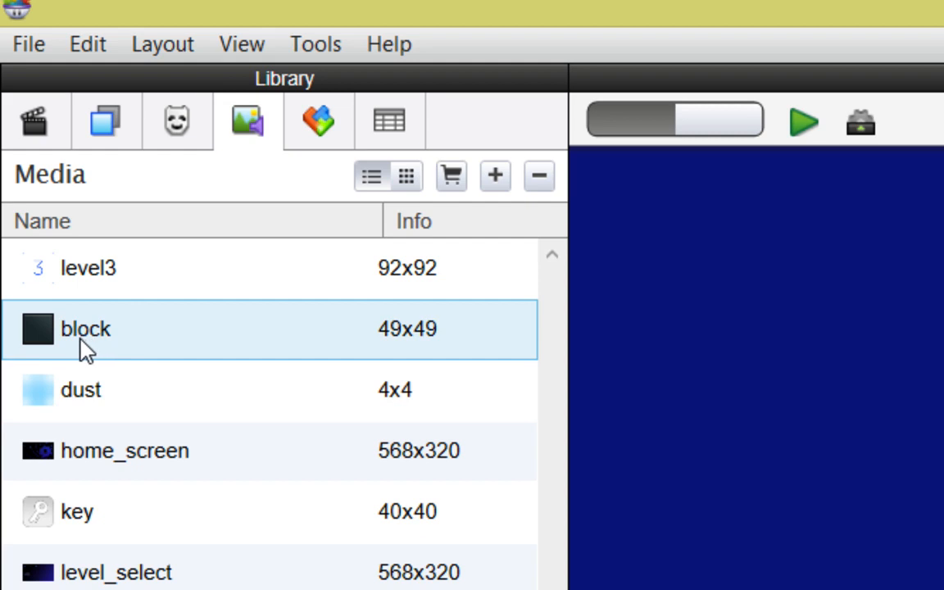
{"action": "left_click_drag", "start_coordinate": [44, 336], "coordinate": [188, 139]}
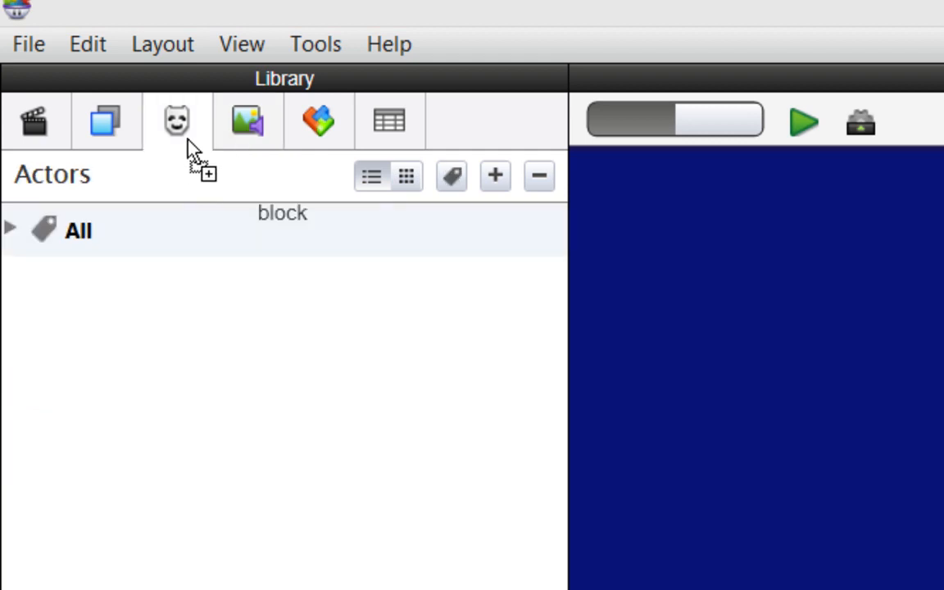
{"action": "left_click_drag", "start_coordinate": [188, 140], "coordinate": [154, 320]}
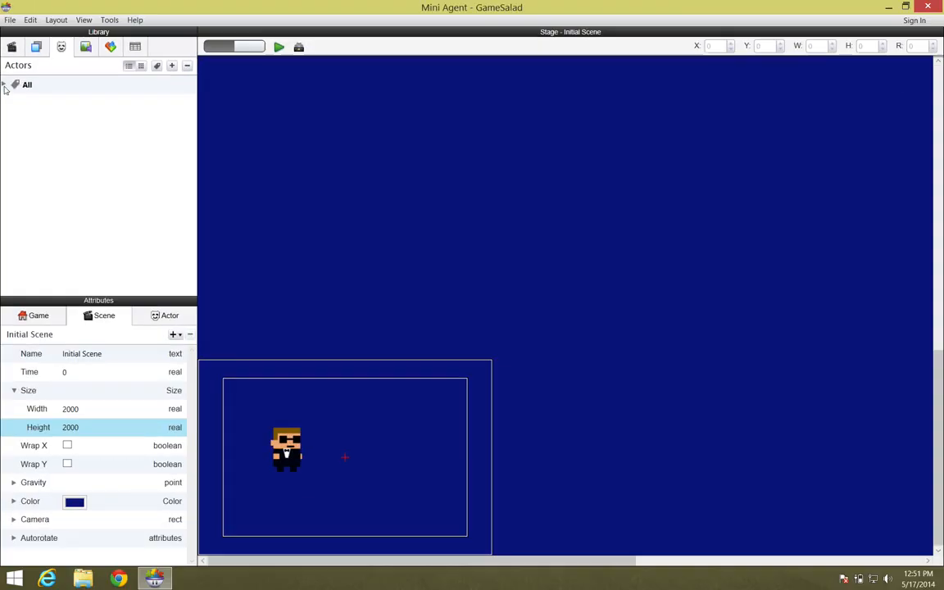
- Expand the list of all actors and rename the new actor with the dark square image to block
{"action": "left_click", "coordinate": [4, 86]}
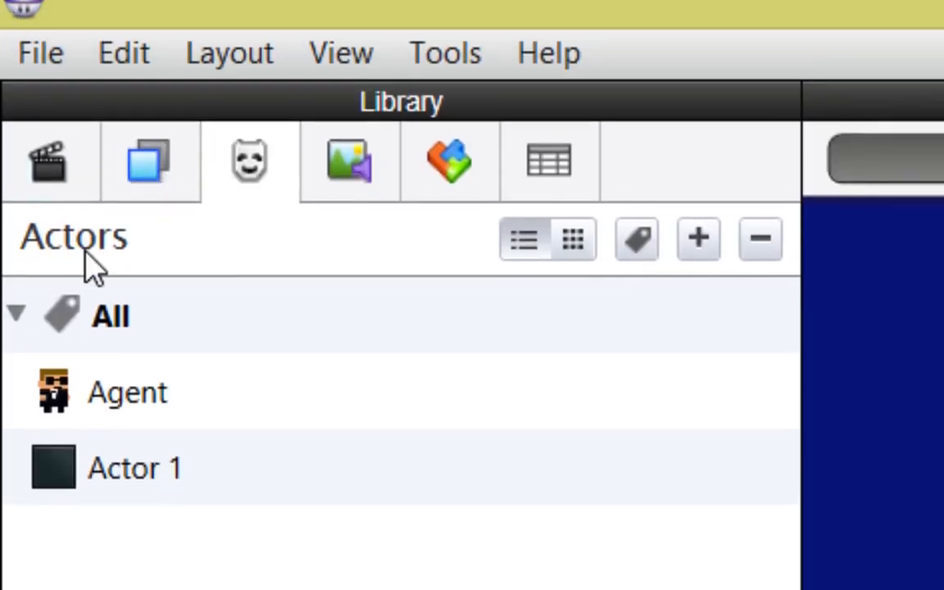
{"action": "double_click", "coordinate": [140, 471]}
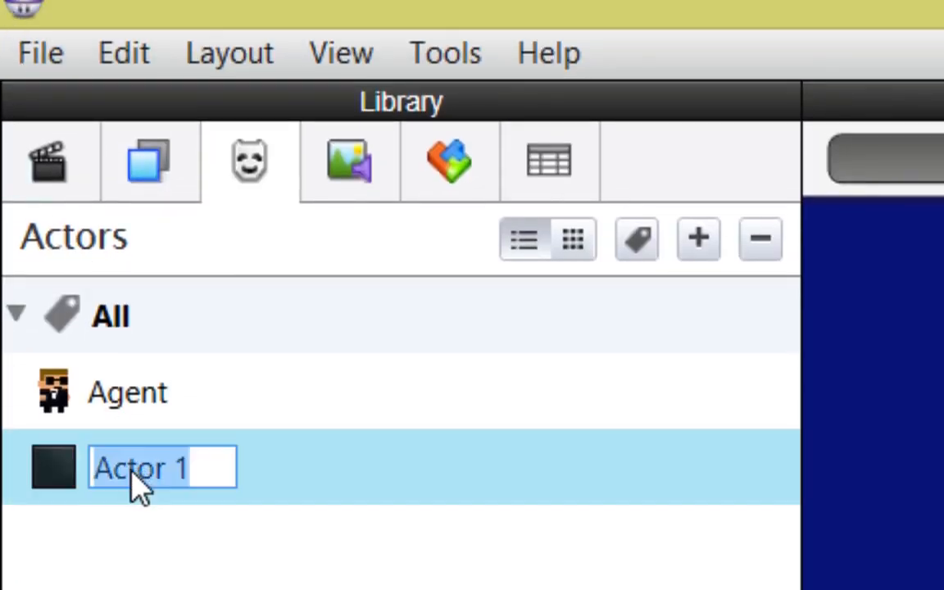
{"action": "type", "text": "block"}
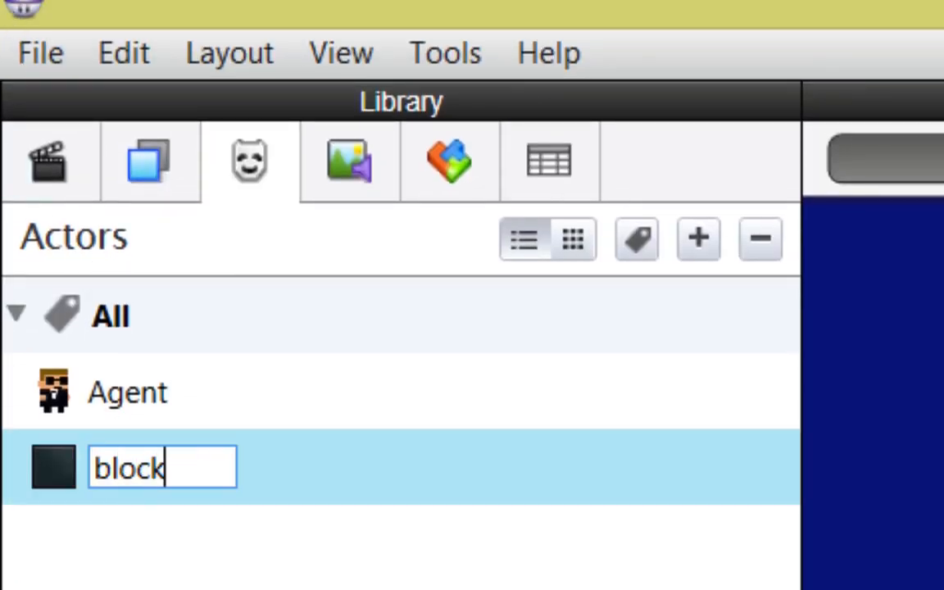
{"action": "key", "text": "Return"}
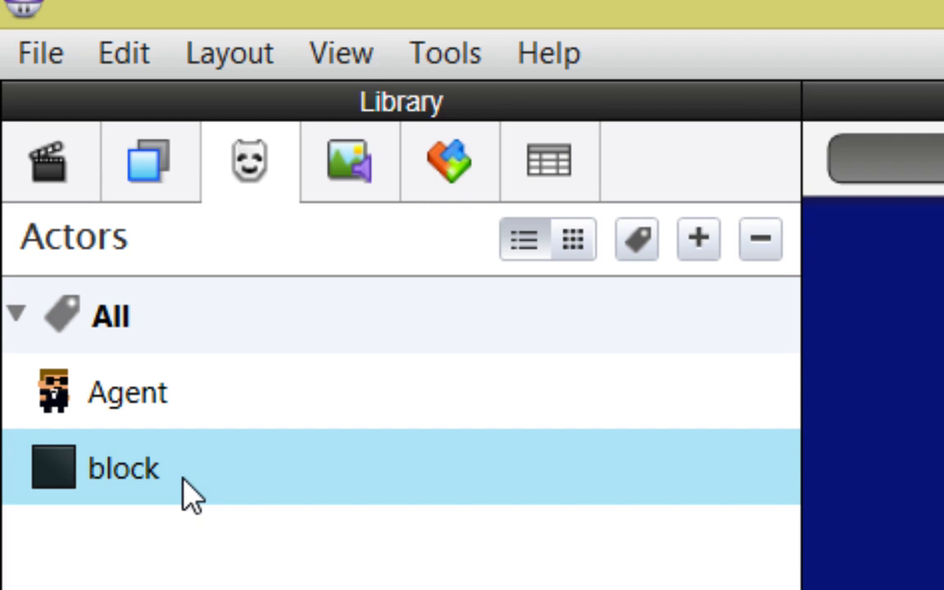
- Add a new actor tag and name it collide
{"action": "left_click", "coordinate": [641, 246]}
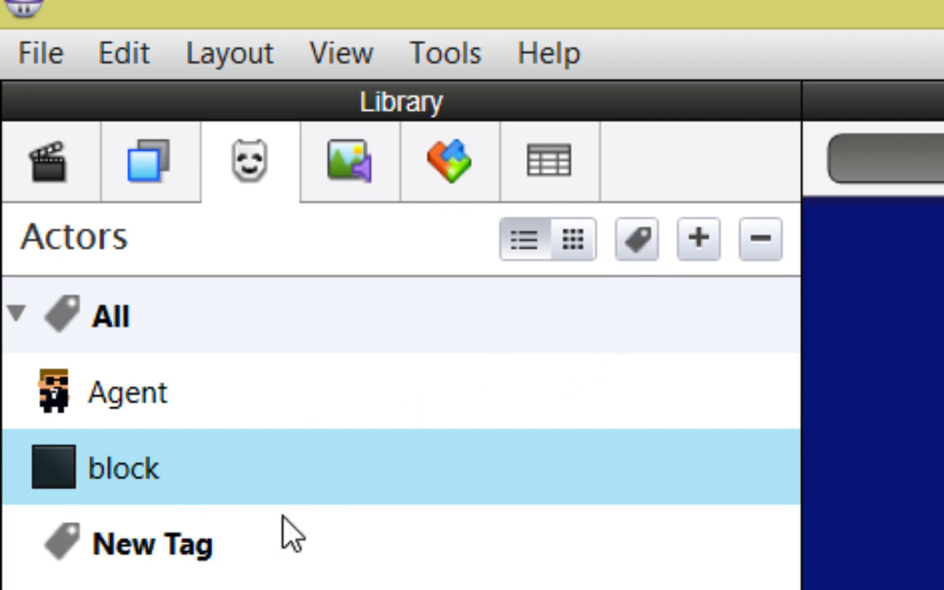
{"action": "double_click", "coordinate": [193, 549]}
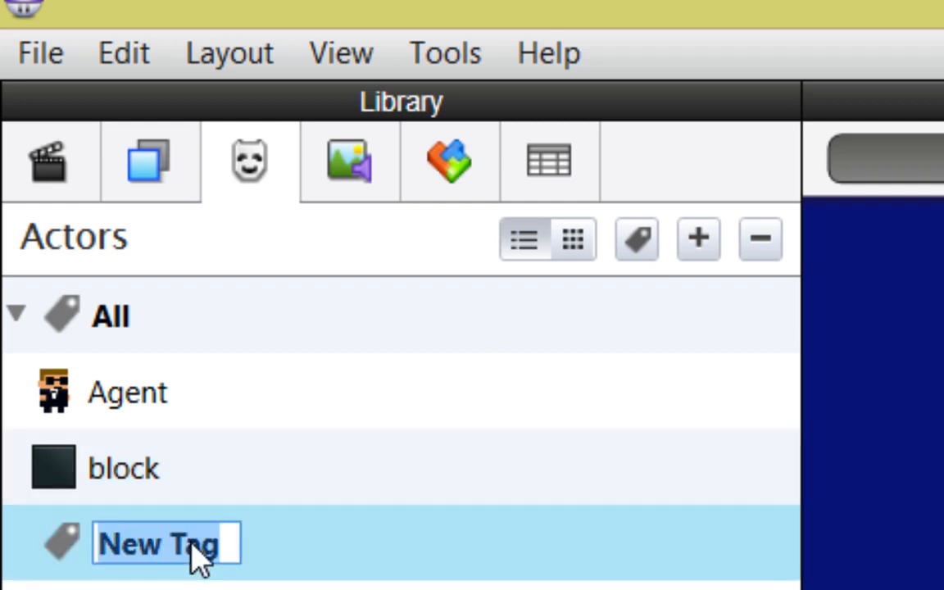
{"action": "type", "text": "coll"}
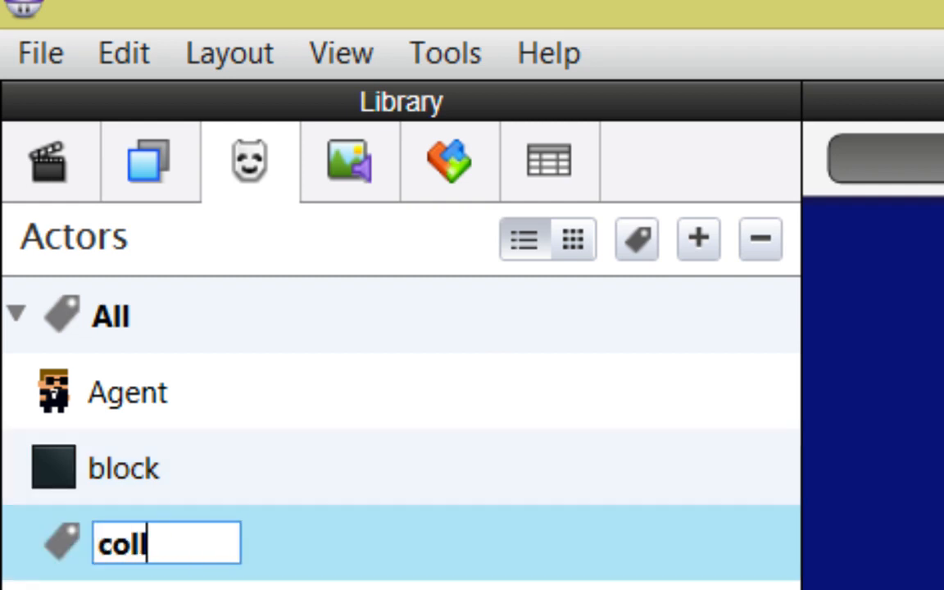
{"action": "type", "text": "ide"}
{"action": "key", "text": "Return"}
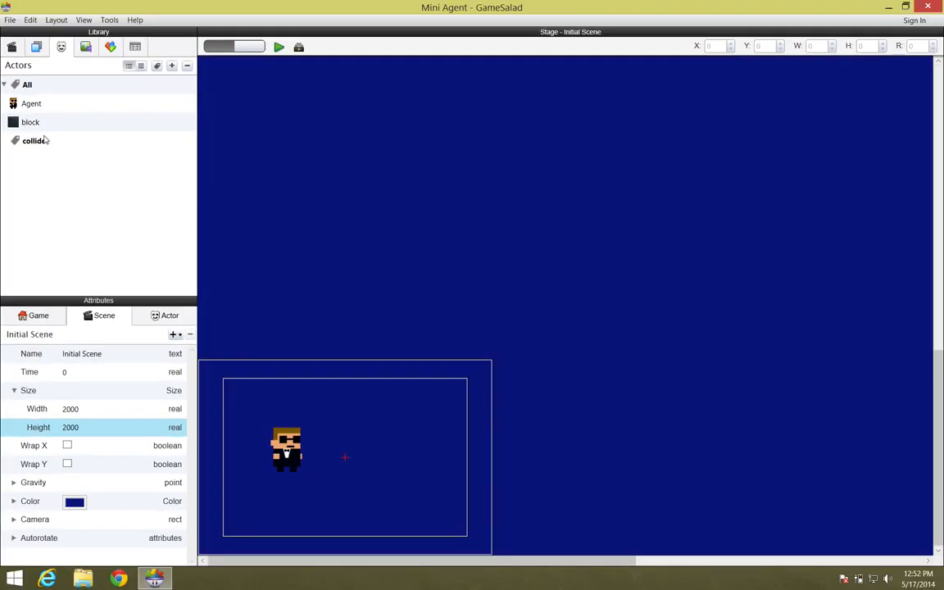
- Assign the block actor to the collide tag and check the actors grouped under that tag
{"action": "left_click_drag", "start_coordinate": [16, 123], "coordinate": [35, 141]}
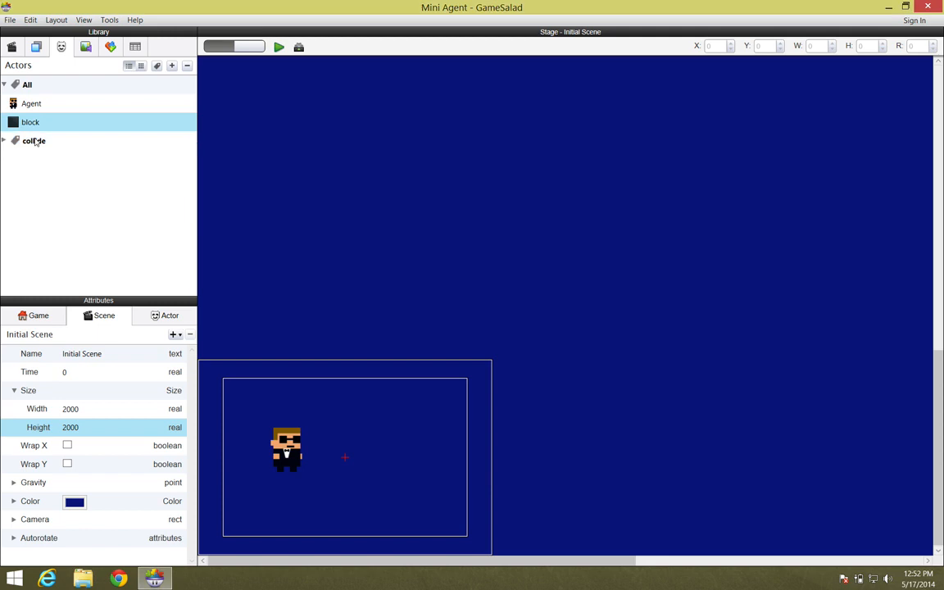
{"action": "left_click", "coordinate": [5, 84]}
{"action": "left_click", "coordinate": [4, 104]}
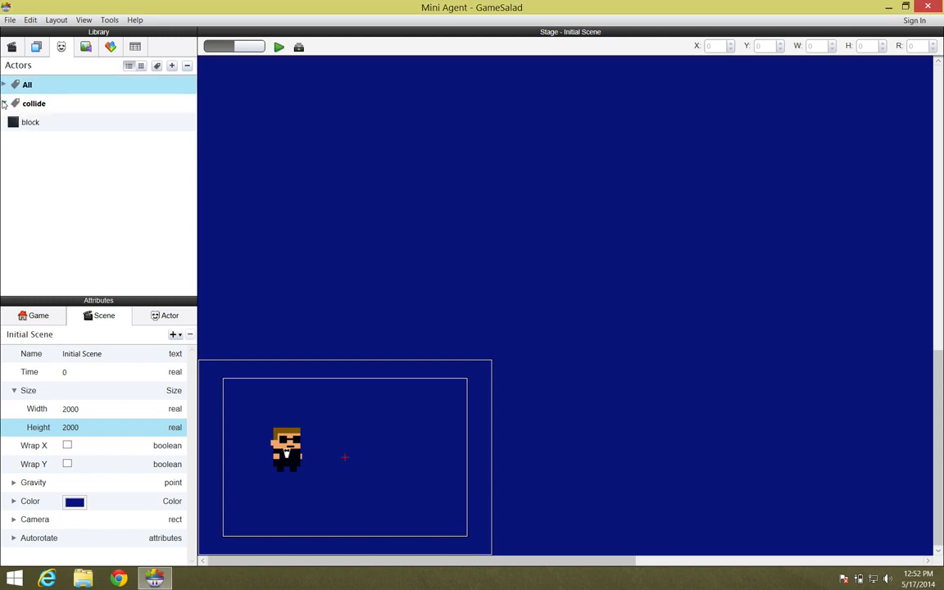
{"action": "left_click", "coordinate": [4, 103]}
{"action": "left_click", "coordinate": [4, 83]}
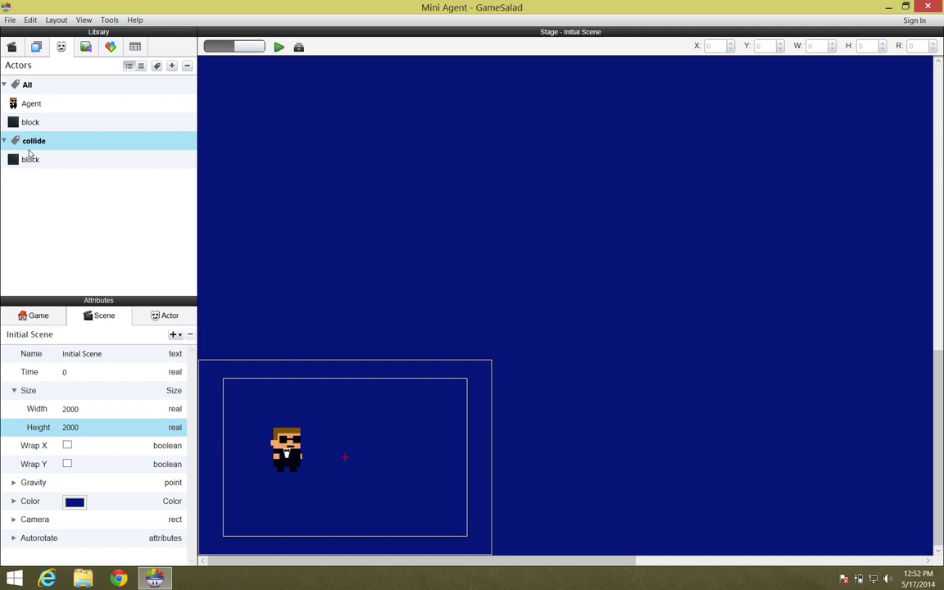
- Add a Move behavior below the Movement group in the Agent actor's rules, and preview the game briefly
{"action": "left_click", "coordinate": [28, 105]}
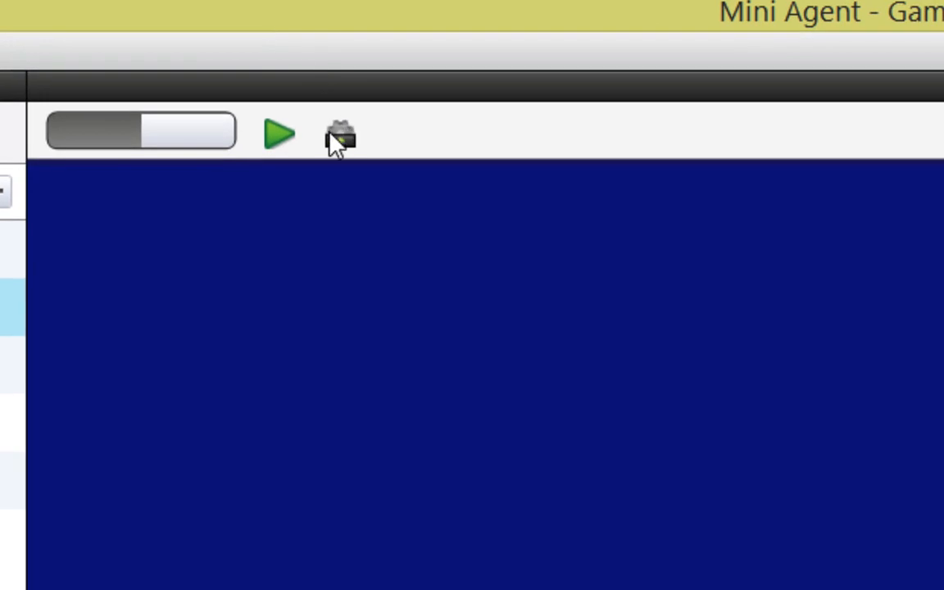
{"action": "left_click", "coordinate": [340, 139]}
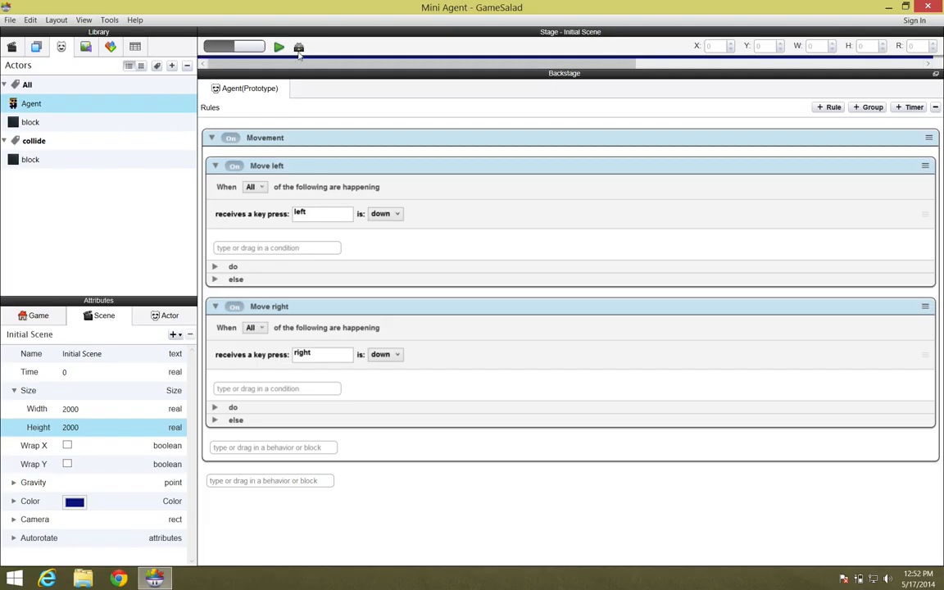
{"action": "left_click", "coordinate": [211, 137]}
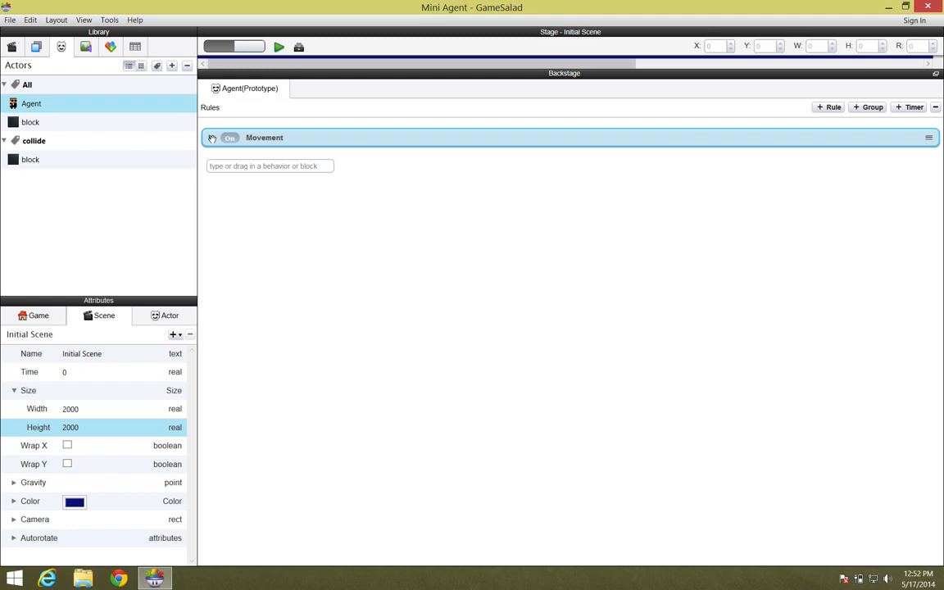
{"action": "left_click", "coordinate": [264, 165]}
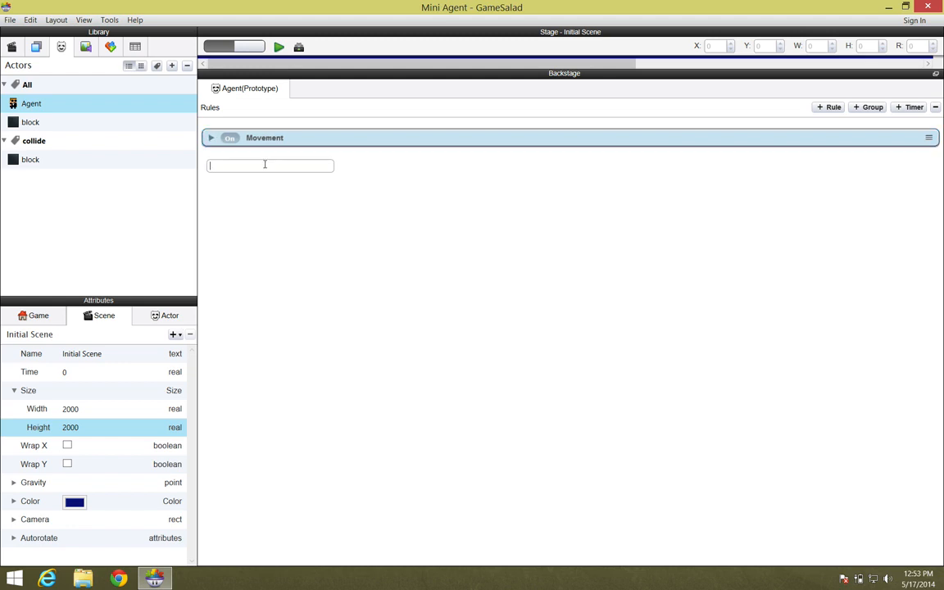
{"action": "type", "text": "move"}
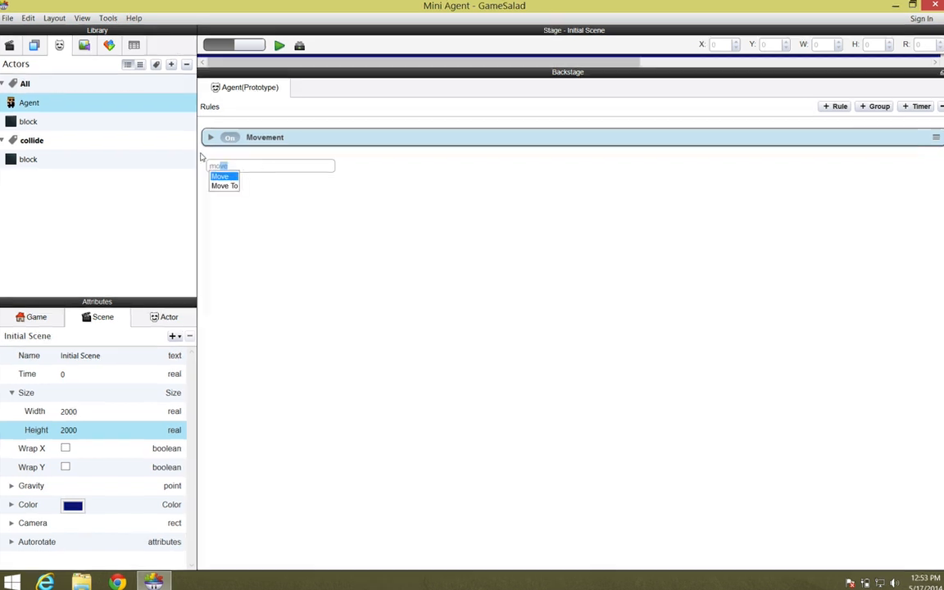
{"action": "left_click", "coordinate": [221, 176]}
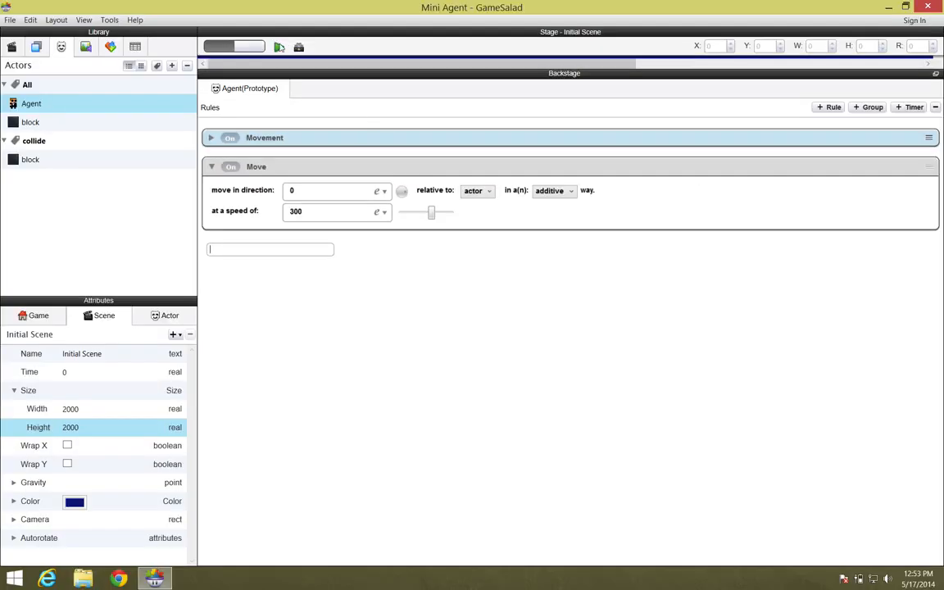
{"action": "left_click", "coordinate": [278, 47]}
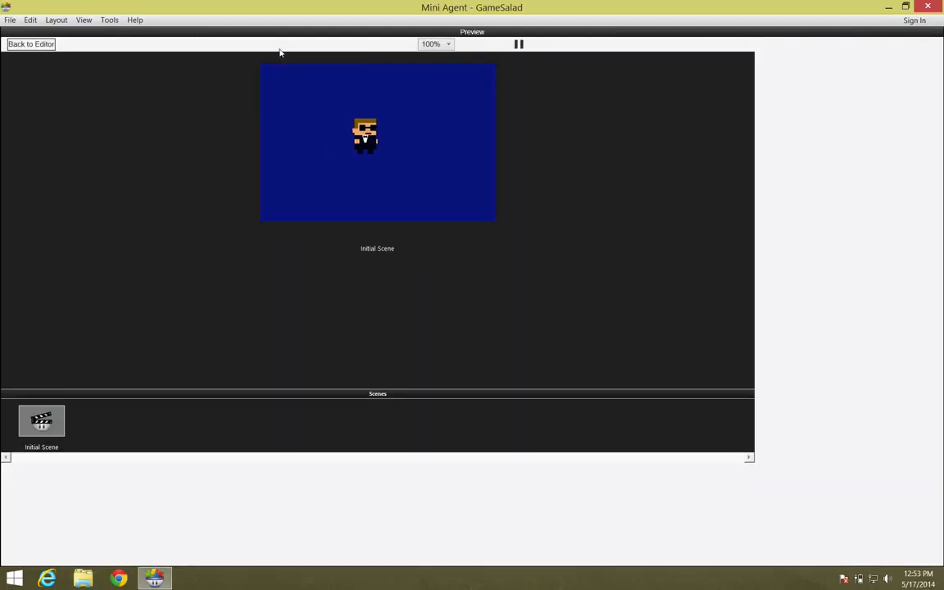
{"action": "left_click", "coordinate": [31, 43]}
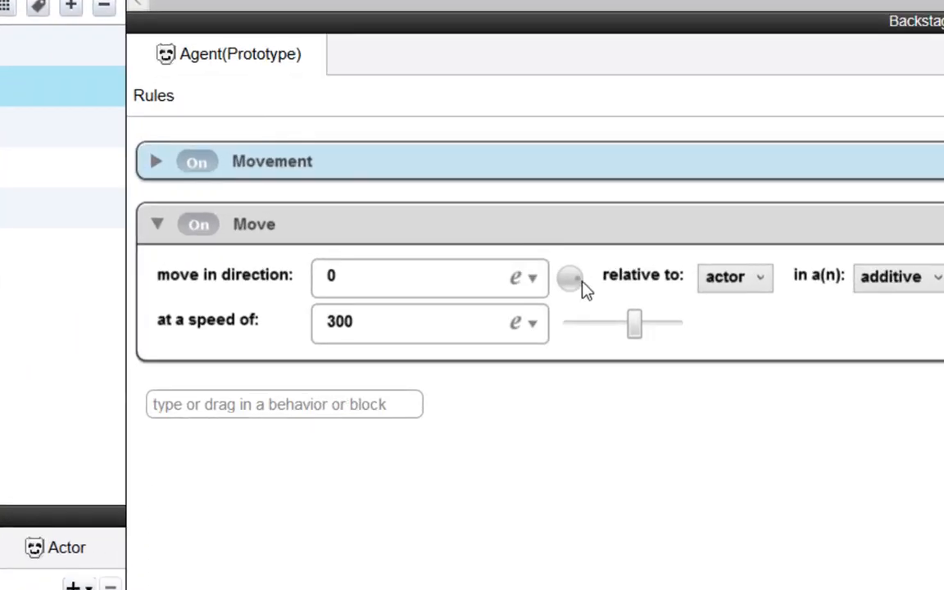
- Set the Agent's Move behavior direction to 270 and rename the behavior gravity
{"action": "left_click_drag", "start_coordinate": [579, 287], "coordinate": [568, 320]}
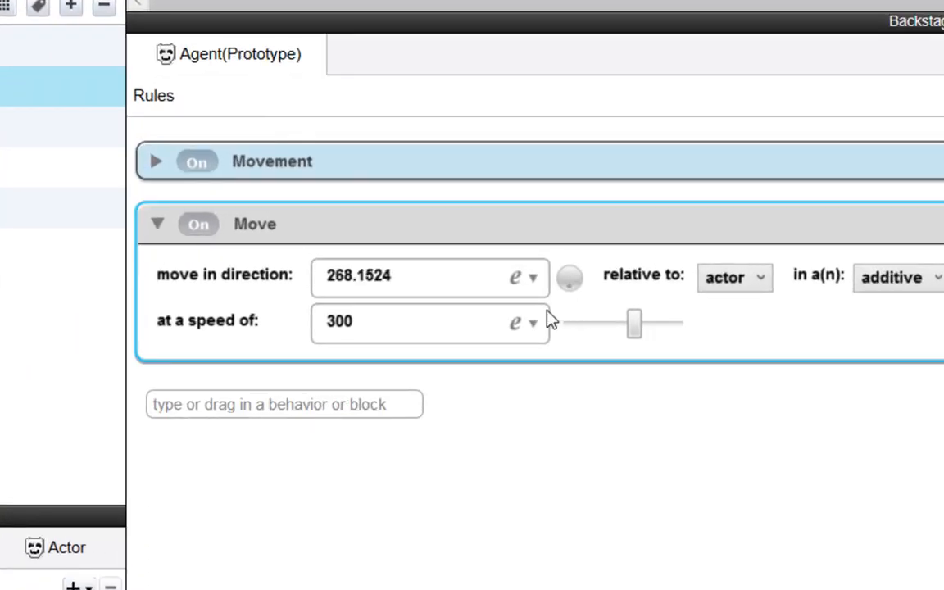
{"action": "left_click_drag", "start_coordinate": [456, 276], "coordinate": [293, 281]}
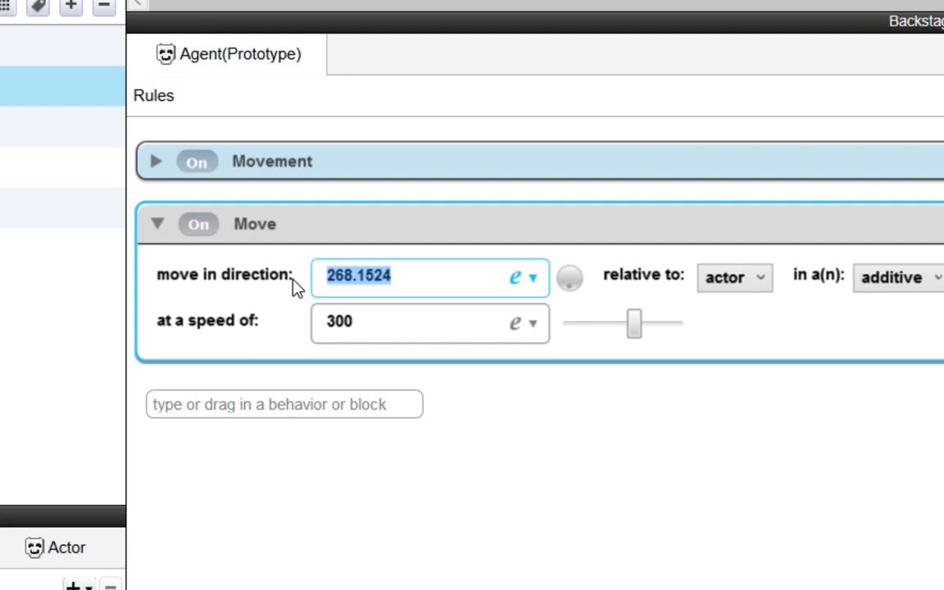
{"action": "type", "text": "270"}
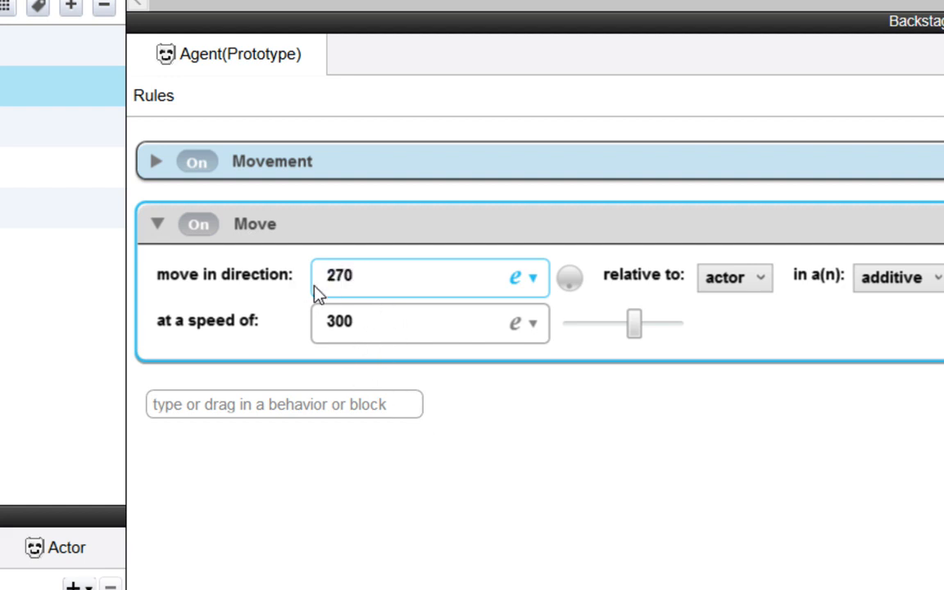
{"action": "double_click", "coordinate": [268, 231]}
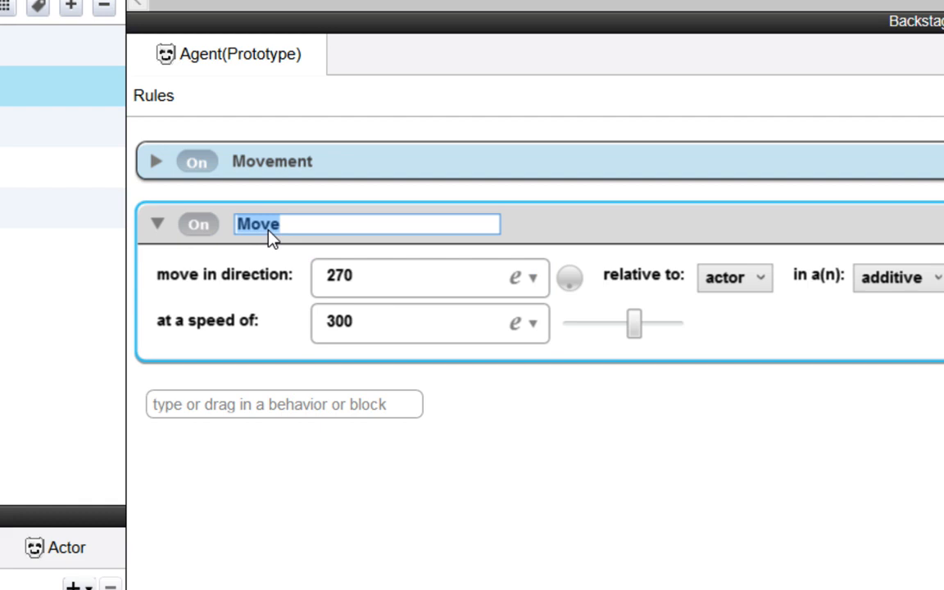
{"action": "type", "text": "gravity"}
{"action": "key", "text": "Return"}
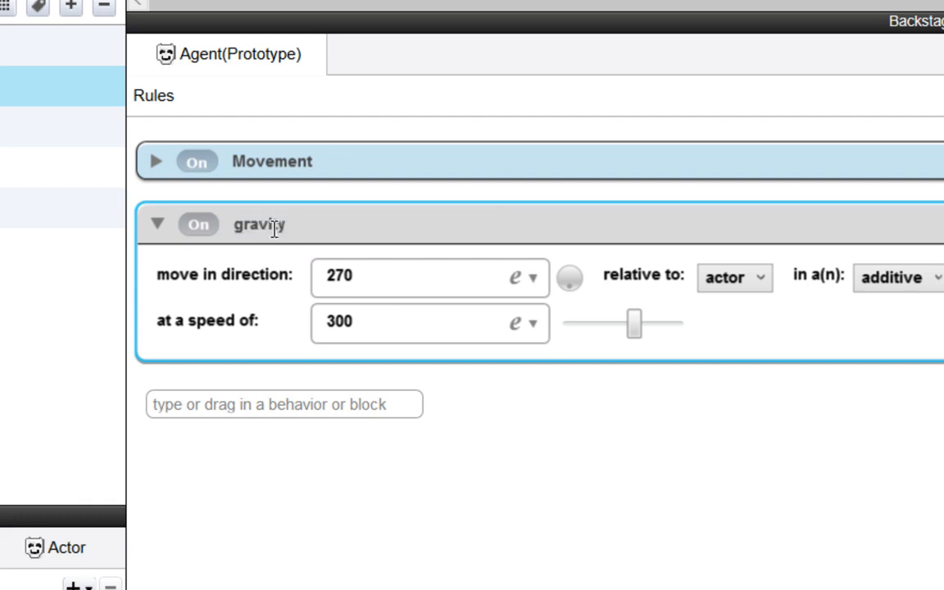
- Collapse the gravity behavior and preview the game to check how the Agent falls
{"action": "left_click", "coordinate": [157, 224]}
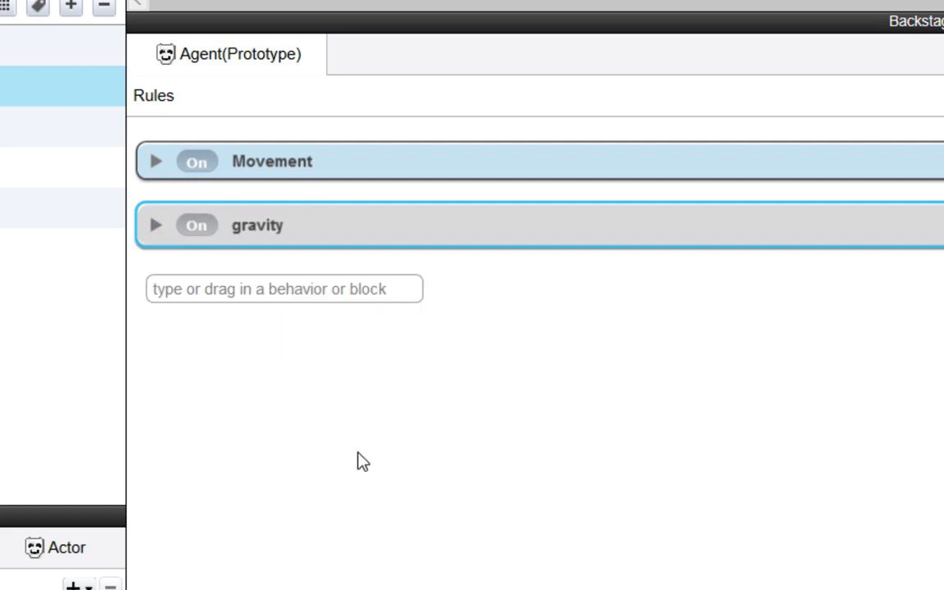
{"action": "left_click", "coordinate": [322, 407]}
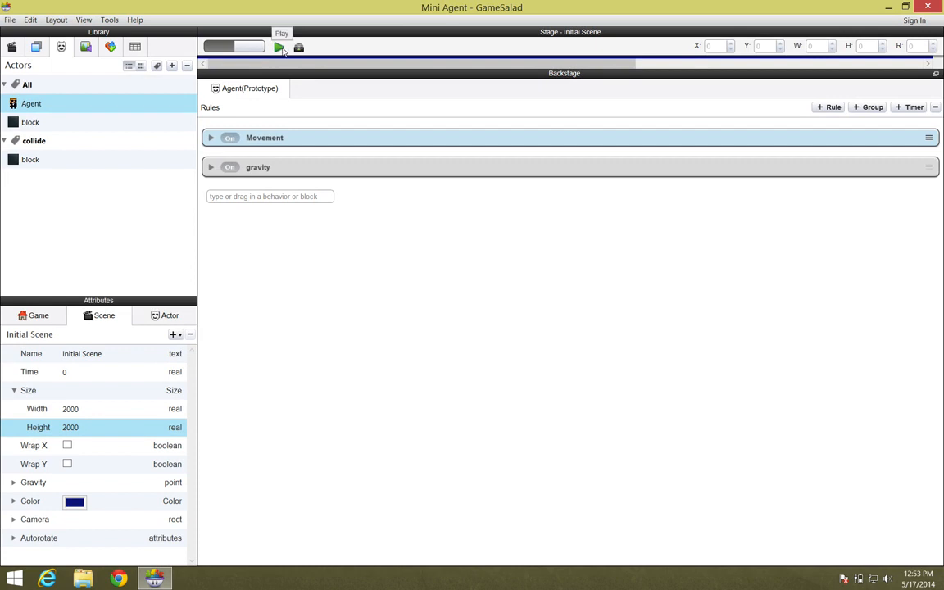
{"action": "left_click", "coordinate": [280, 47]}
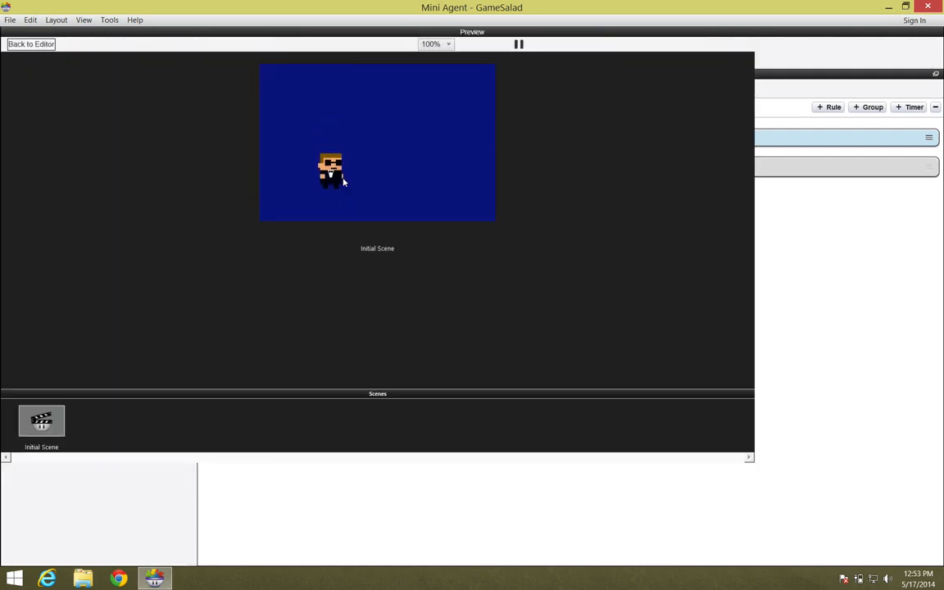
{"action": "left_click", "coordinate": [37, 46]}
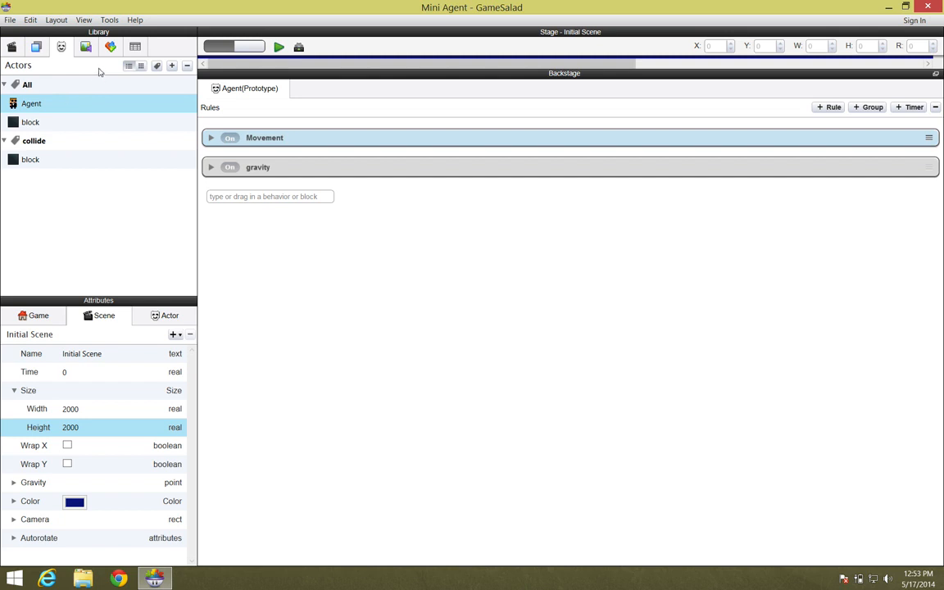
- Place a block beside the Agent on the stage, try enlarging it, and delete it
{"action": "left_click", "coordinate": [300, 47]}
{"action": "left_click_drag", "start_coordinate": [17, 123], "coordinate": [333, 434]}
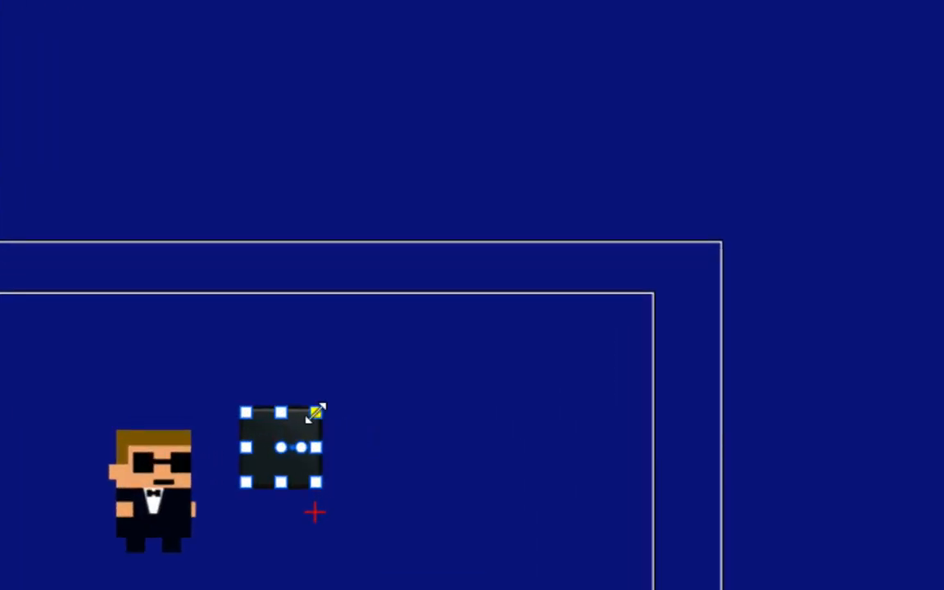
{"action": "left_click_drag", "start_coordinate": [316, 413], "coordinate": [769, 113]}
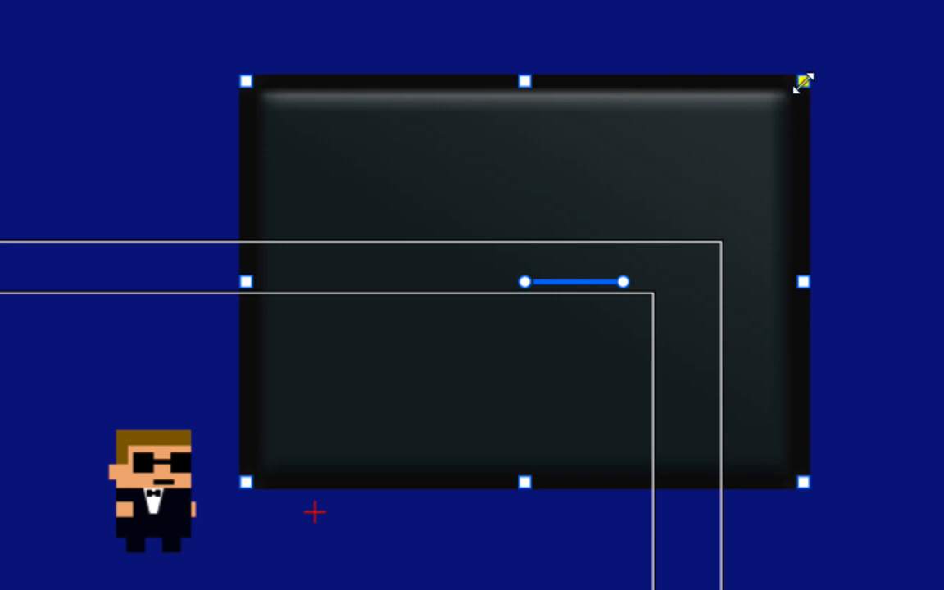
{"action": "key", "text": "Delete"}
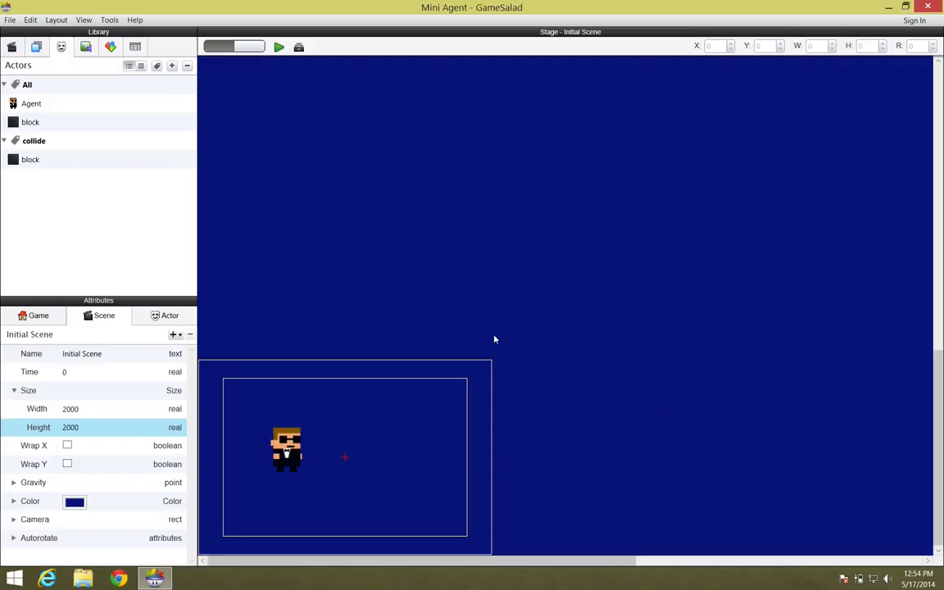
- Set the block actor's Horizontal Wrap and Vertical Wrap graphics attributes to Tile
{"action": "left_click", "coordinate": [28, 122]}
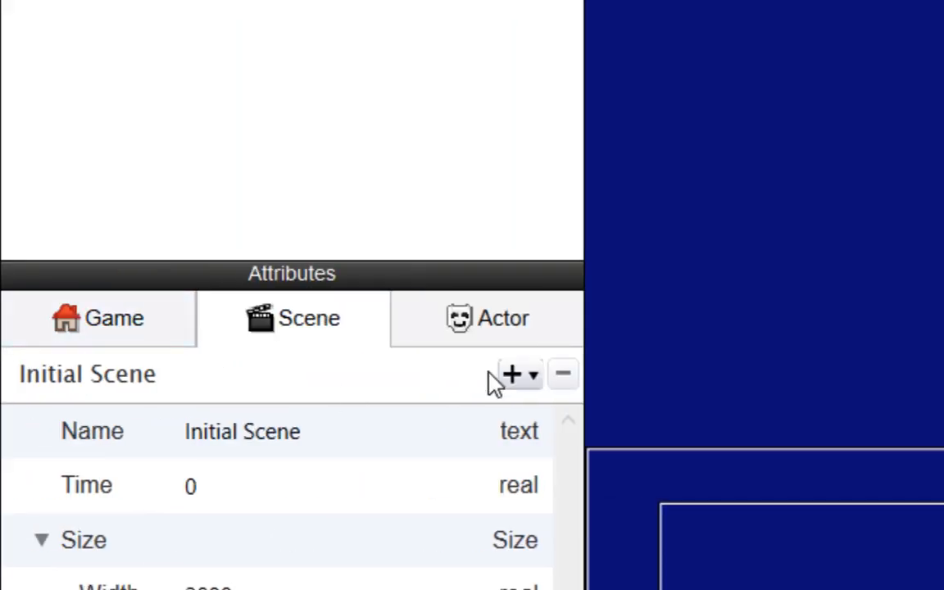
{"action": "left_click", "coordinate": [529, 327]}
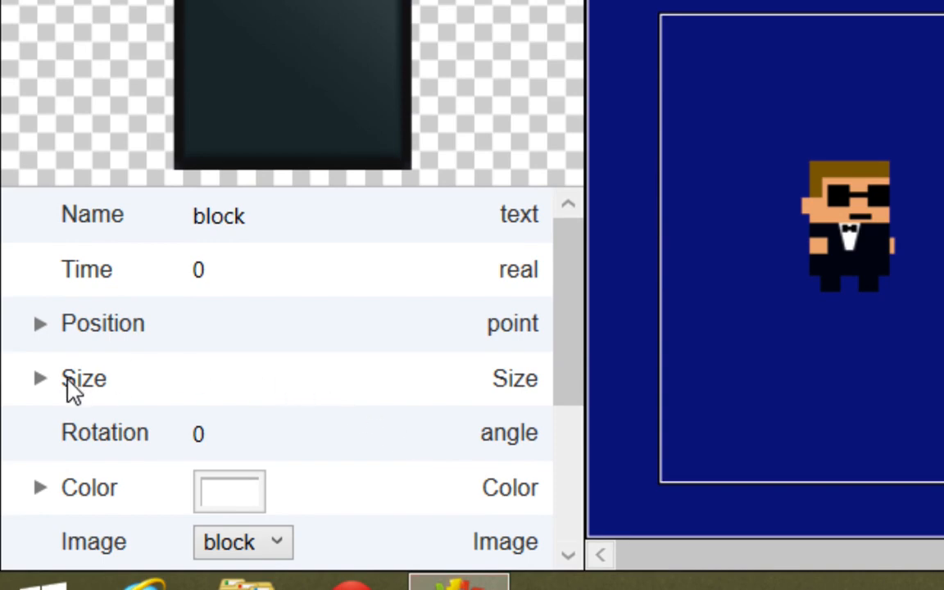
{"action": "scroll", "coordinate": [71, 390], "scroll_direction": "down", "scroll_amount": 3}
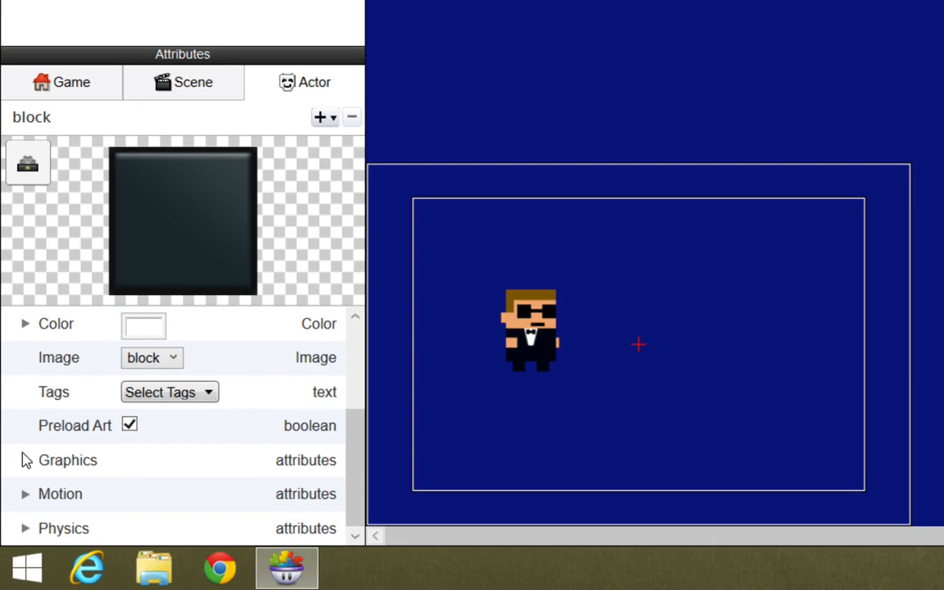
{"action": "left_click", "coordinate": [25, 460]}
{"action": "scroll", "coordinate": [70, 450], "scroll_direction": "down", "scroll_amount": 5}
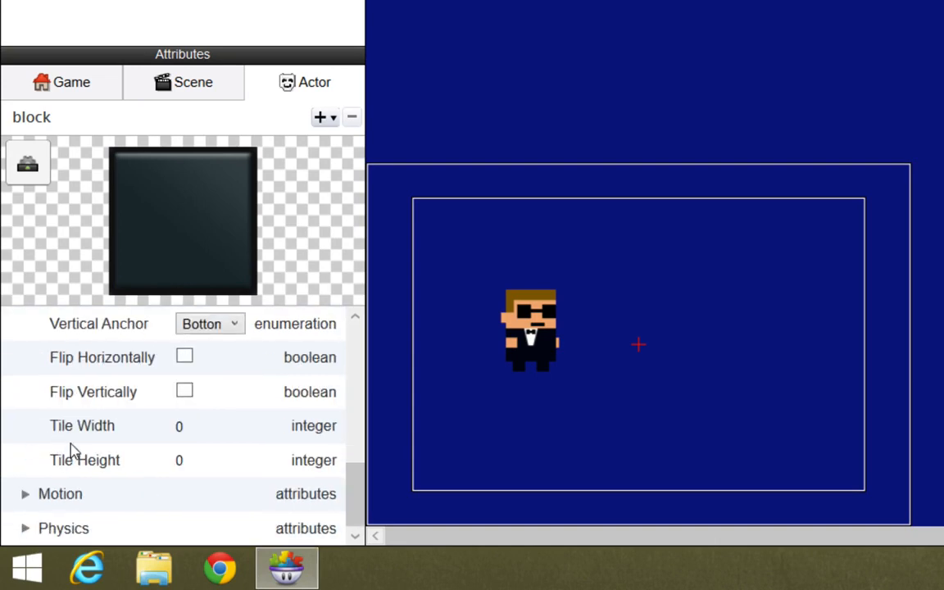
{"action": "scroll", "coordinate": [71, 449], "scroll_direction": "up", "scroll_amount": 8}
{"action": "scroll", "coordinate": [70, 449], "scroll_direction": "down", "scroll_amount": 5}
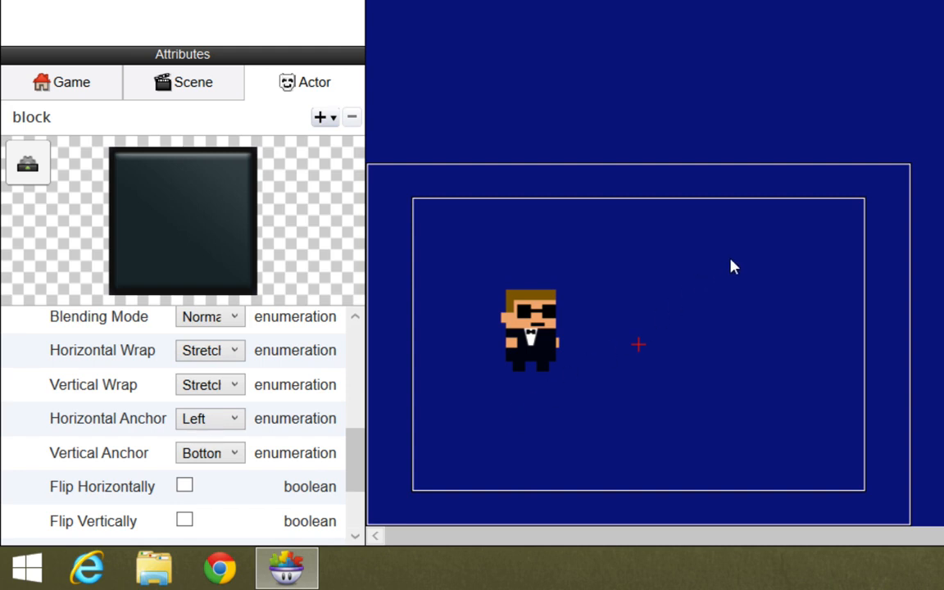
{"action": "left_click", "coordinate": [233, 352]}
{"action": "left_click", "coordinate": [205, 414]}
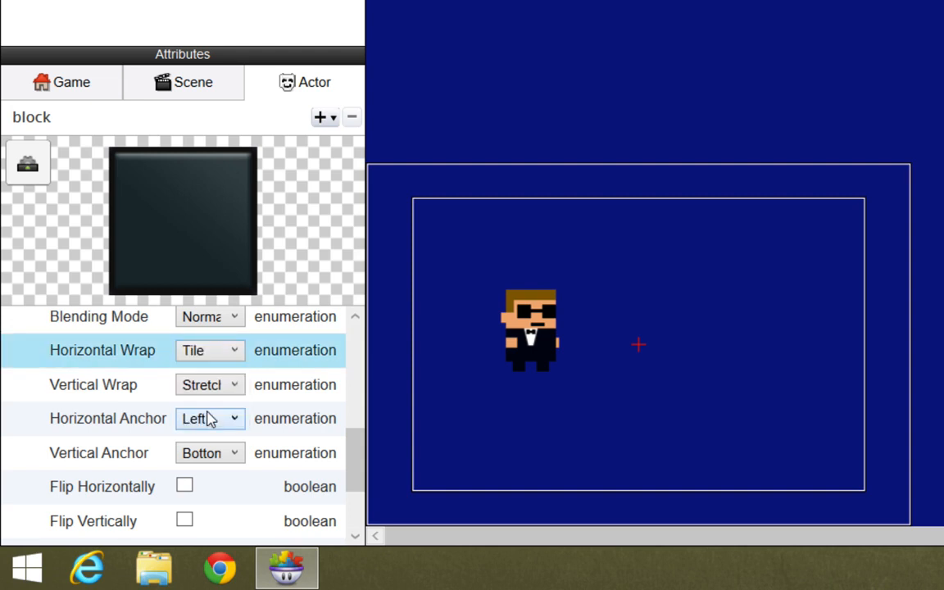
{"action": "left_click", "coordinate": [226, 387]}
{"action": "left_click", "coordinate": [197, 447]}
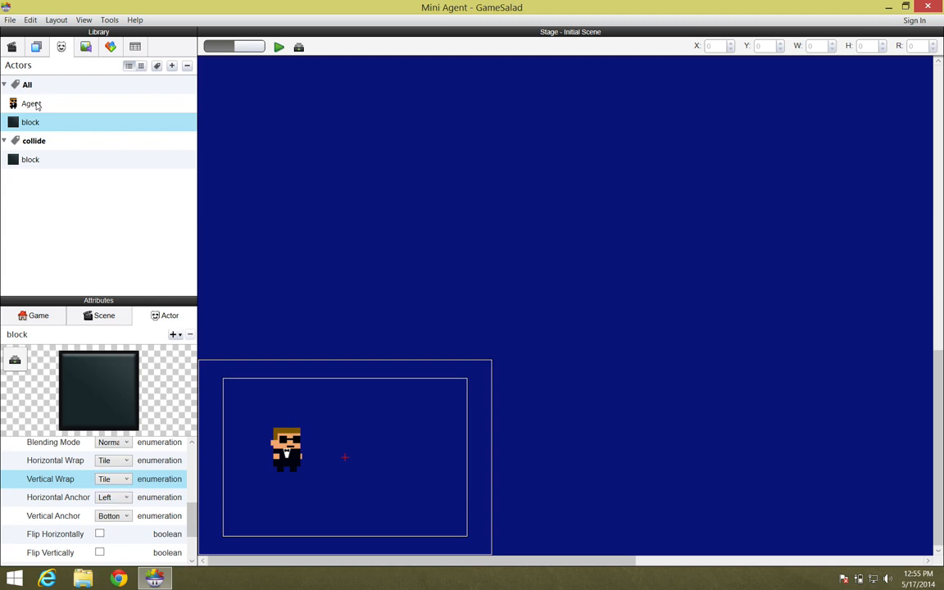
- Place a tiled block beside the Agent on the stage and enlarge it to about 293 by 196
{"action": "left_click_drag", "start_coordinate": [13, 123], "coordinate": [365, 447]}
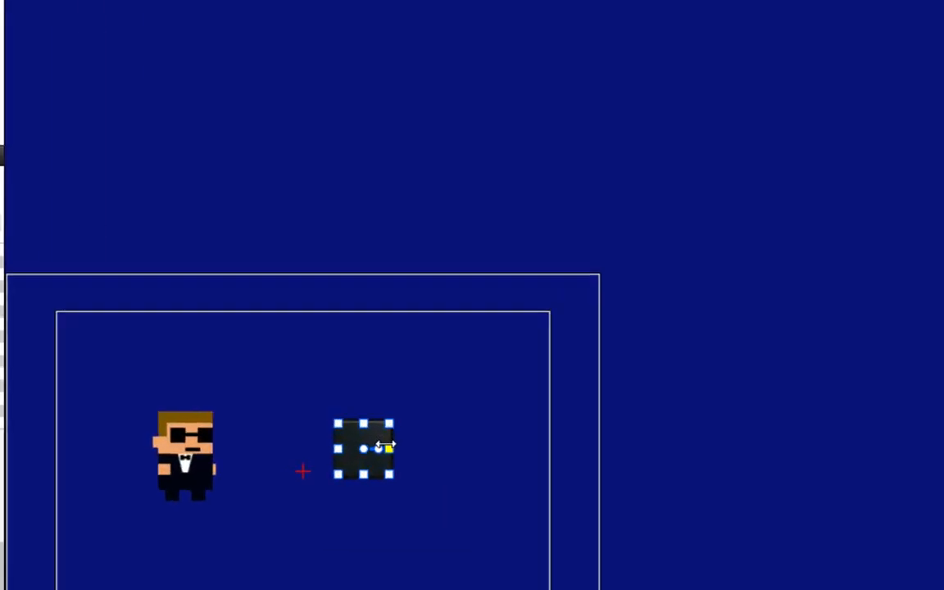
{"action": "left_click_drag", "start_coordinate": [408, 410], "coordinate": [745, 209]}
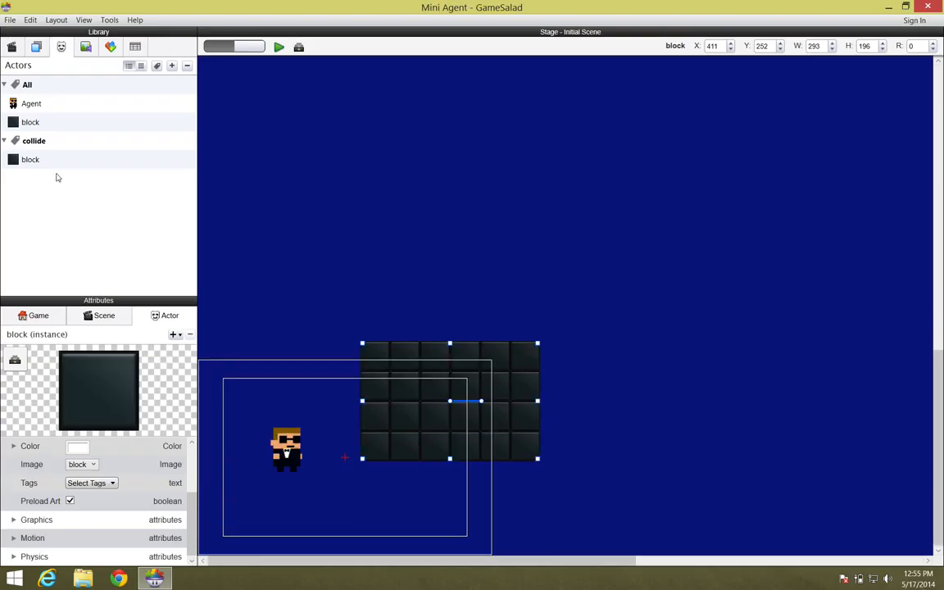
- Try out a horizontal block strip about 615 by 49 and a vertical one about 49 by 392, and delete both
{"action": "left_click_drag", "start_coordinate": [30, 122], "coordinate": [909, 483]}
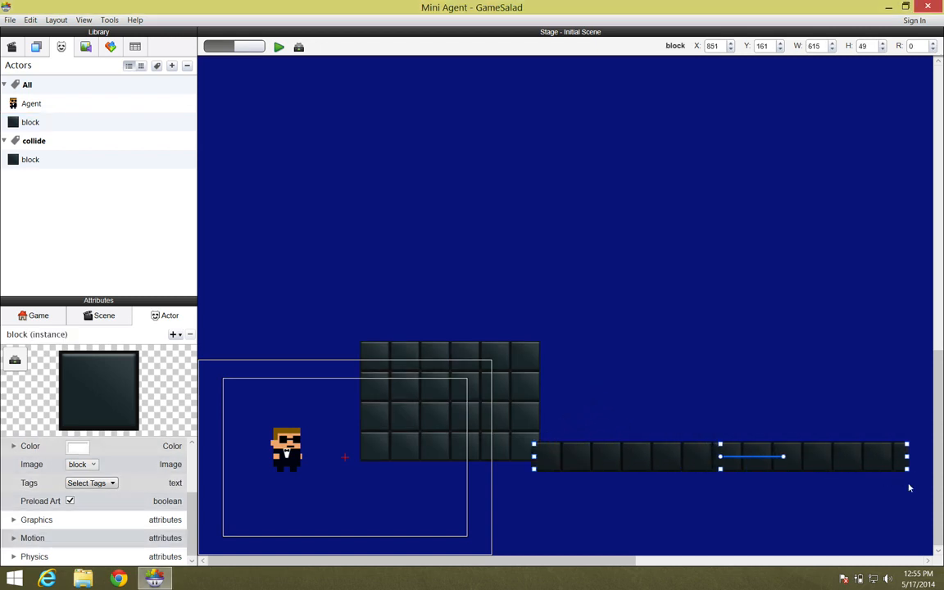
{"action": "left_click", "coordinate": [618, 282]}
{"action": "left_click_drag", "start_coordinate": [12, 123], "coordinate": [632, 138]}
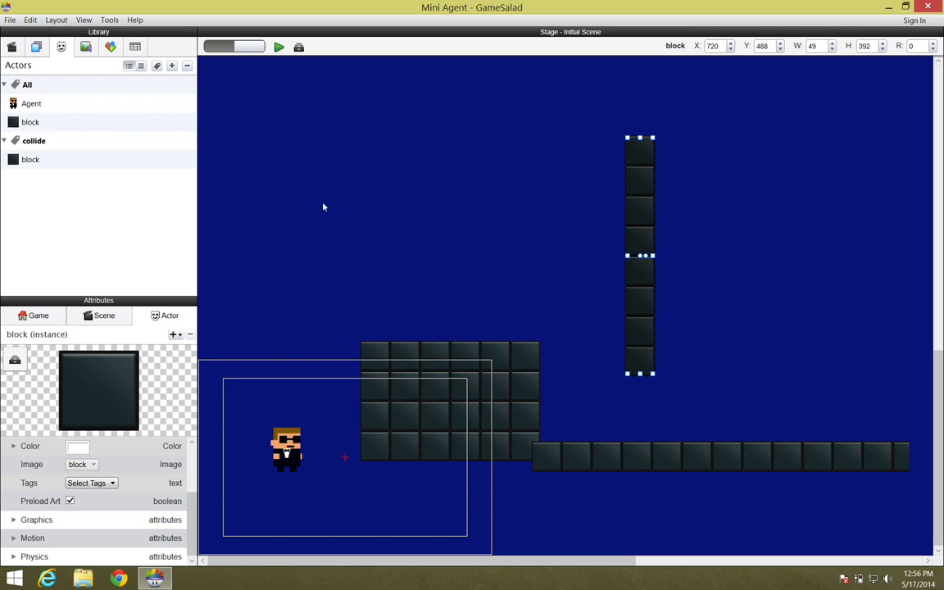
{"action": "key", "text": "Delete"}
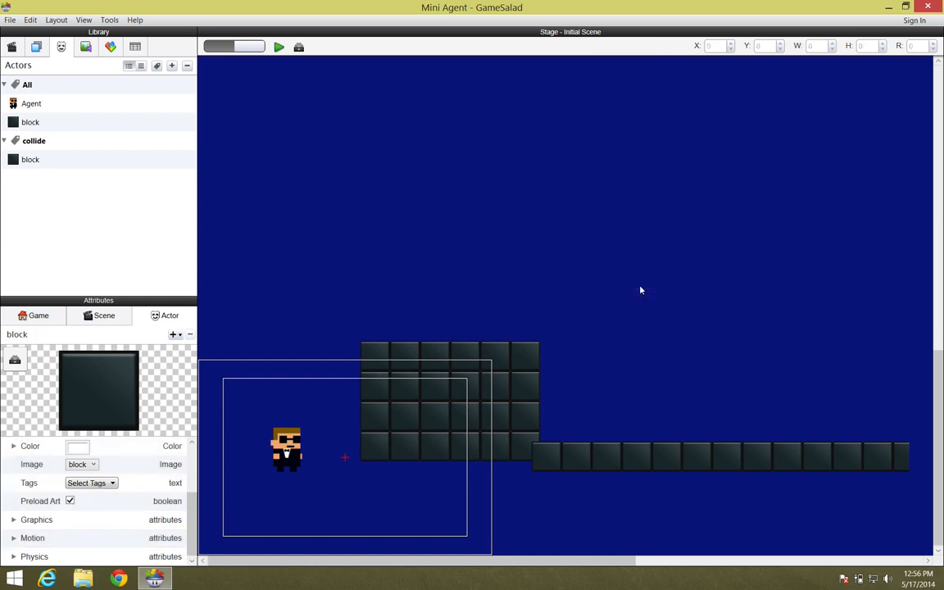
{"action": "left_click", "coordinate": [621, 456]}
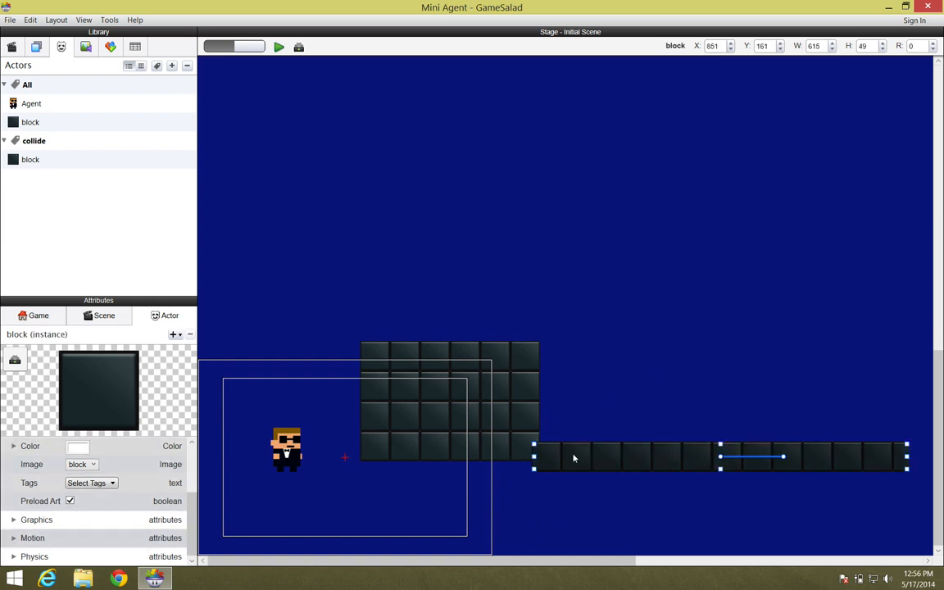
{"action": "key", "text": "Delete"}
- Move and reshape the remaining block into a floor strip about 483 by 47 beneath the Agent
{"action": "left_click", "coordinate": [517, 423]}
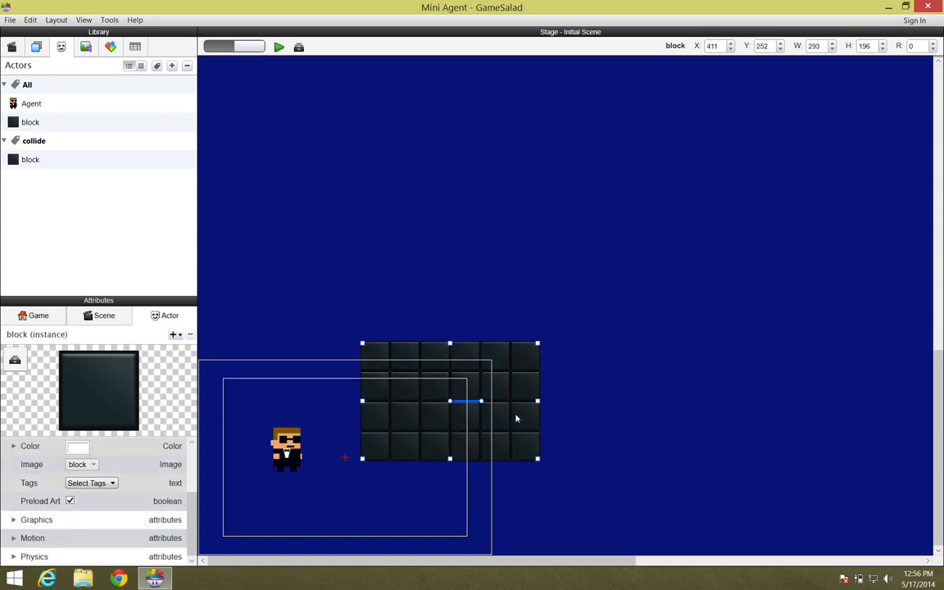
{"action": "left_click_drag", "start_coordinate": [450, 351], "coordinate": [292, 526]}
{"action": "left_click_drag", "start_coordinate": [392, 521], "coordinate": [508, 521]}
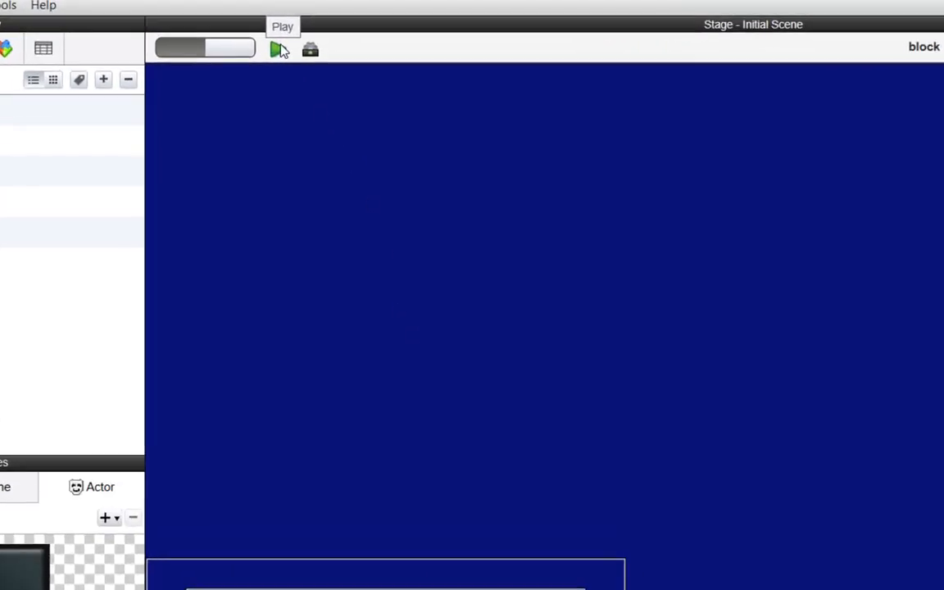
- Preview the game to check the Agent against the block floor, and return to the stage
{"action": "left_click", "coordinate": [279, 52]}
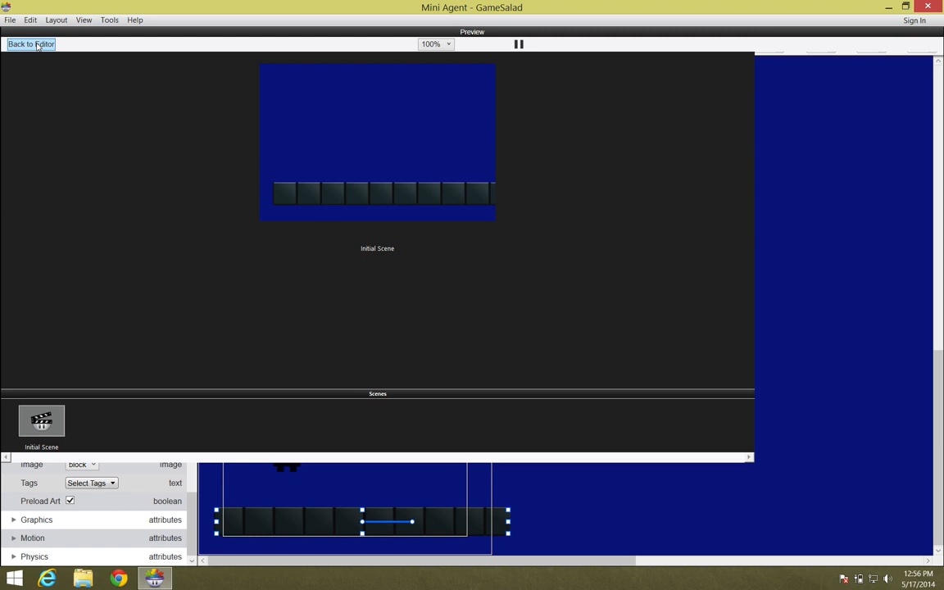
{"action": "left_click", "coordinate": [31, 44]}
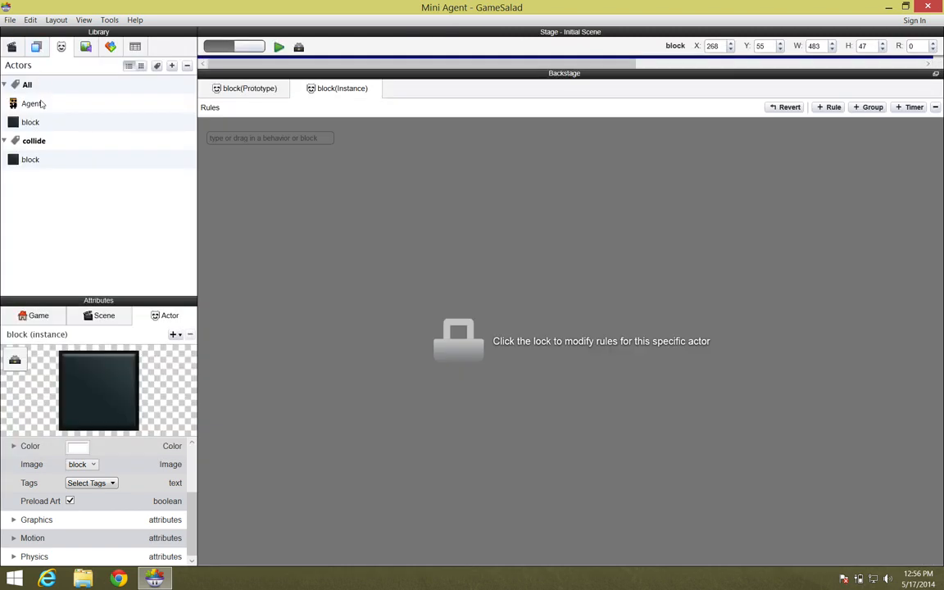
{"action": "left_click", "coordinate": [298, 47]}
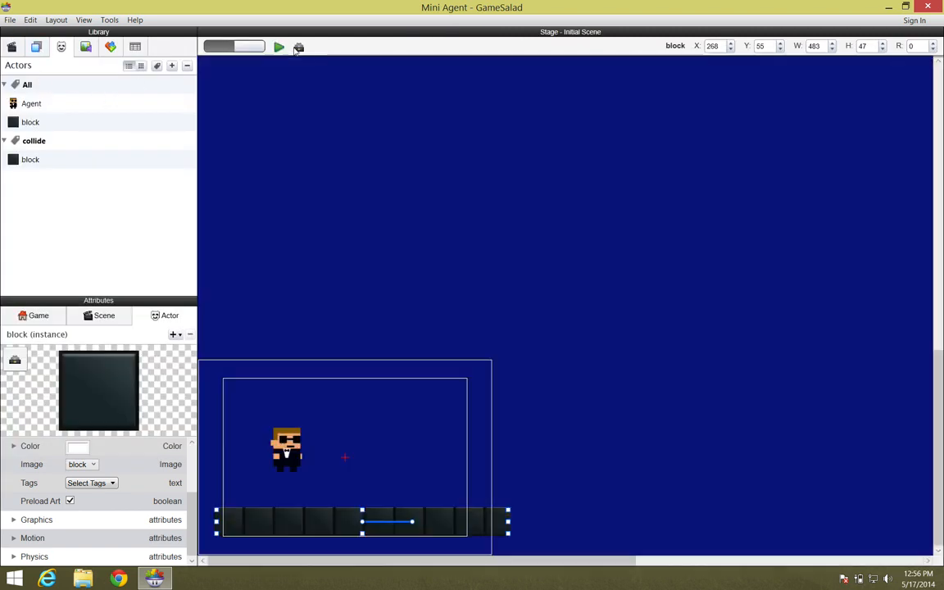
- Add a Collide behavior below gravity in the Agent actor's rules
{"action": "left_click", "coordinate": [33, 105]}
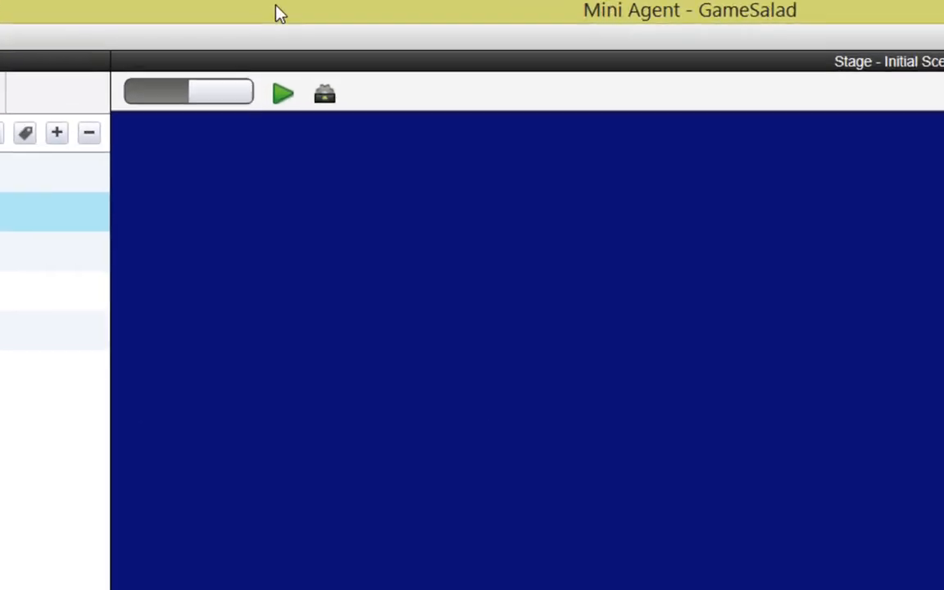
{"action": "left_click", "coordinate": [322, 90]}
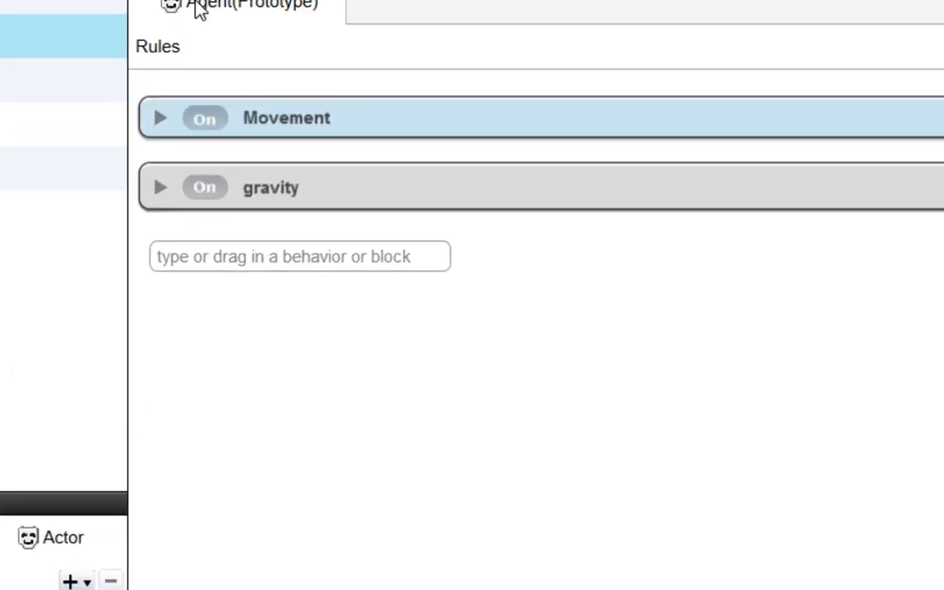
{"action": "left_click", "coordinate": [246, 258]}
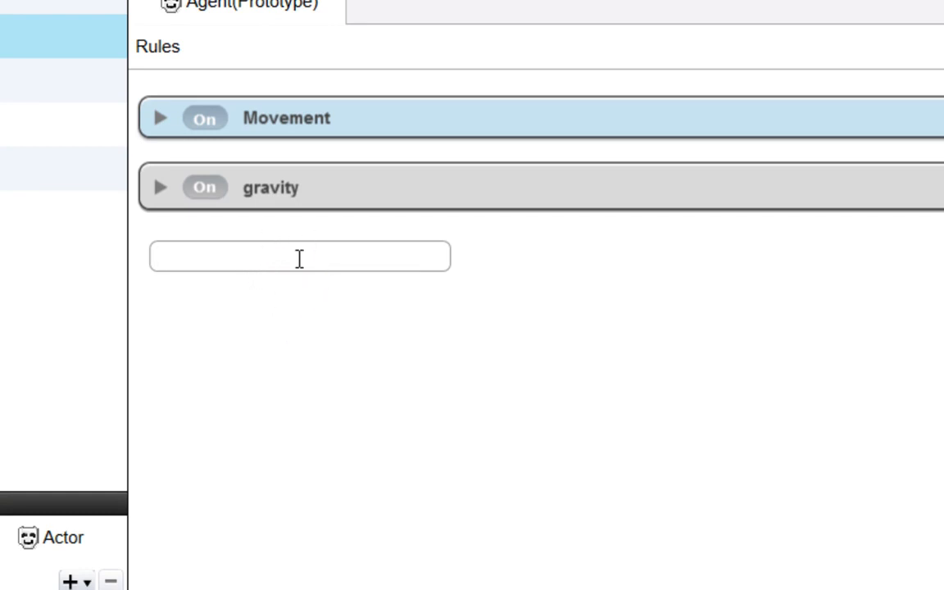
{"action": "type", "text": "collide"}
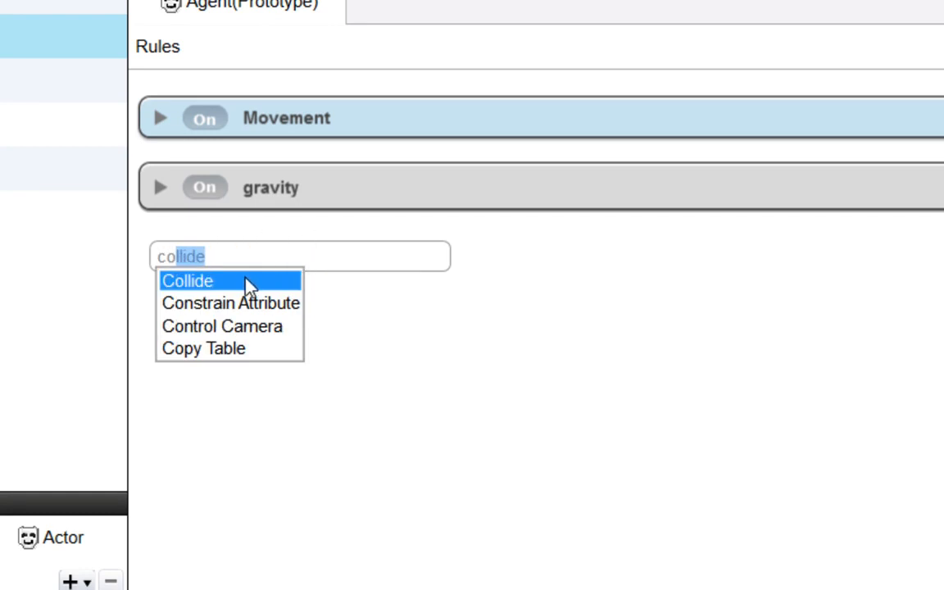
{"action": "left_click", "coordinate": [221, 291]}
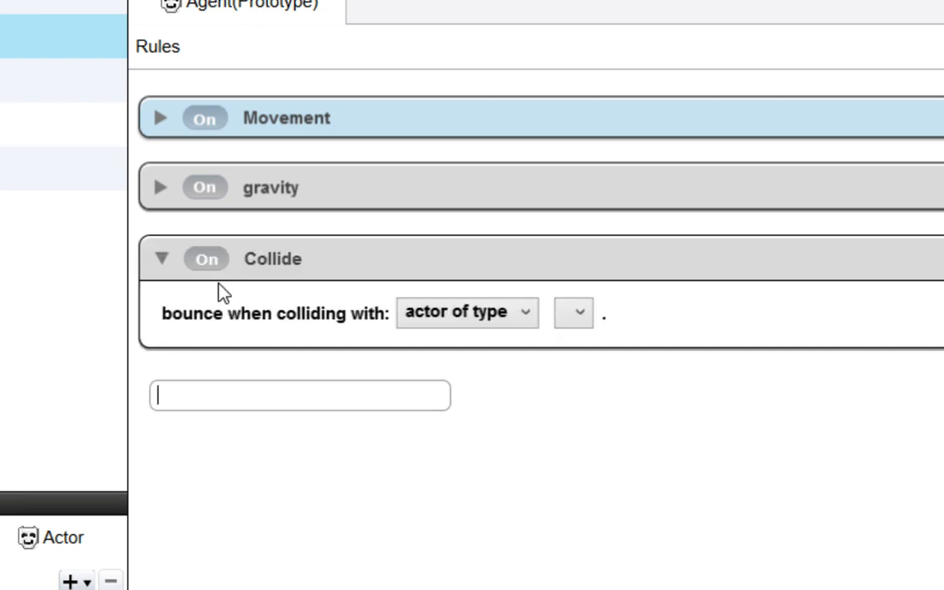
- Set the Agent's Collide behavior to bounce with any actor with tag collide, and preview the game
{"action": "left_click", "coordinate": [526, 318]}
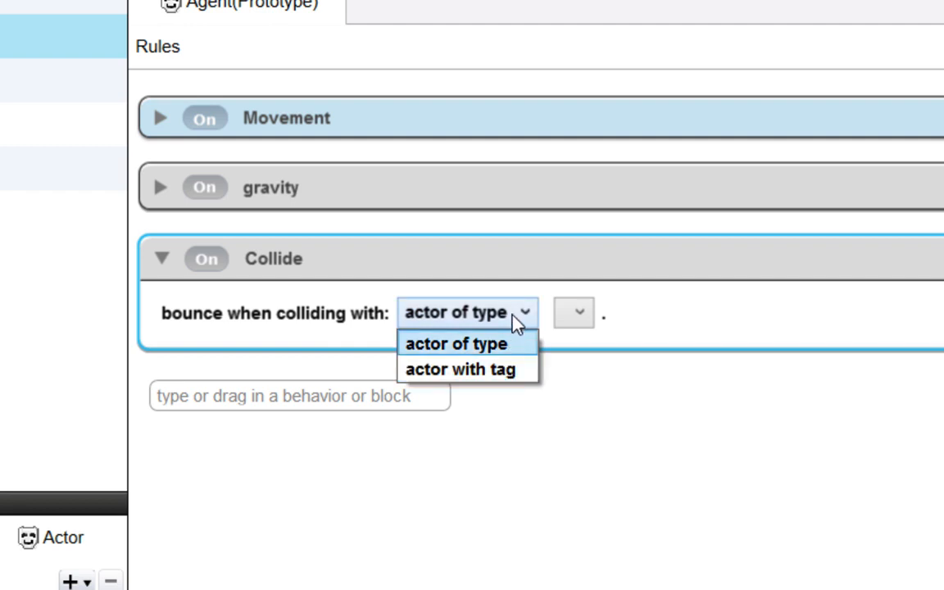
{"action": "left_click", "coordinate": [499, 371]}
{"action": "left_click", "coordinate": [589, 318]}
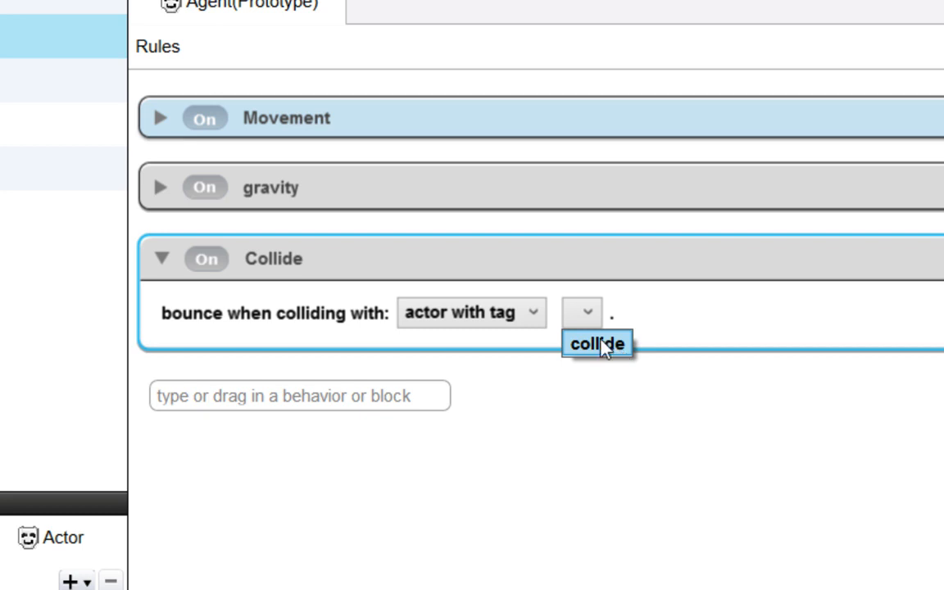
{"action": "left_click", "coordinate": [599, 343]}
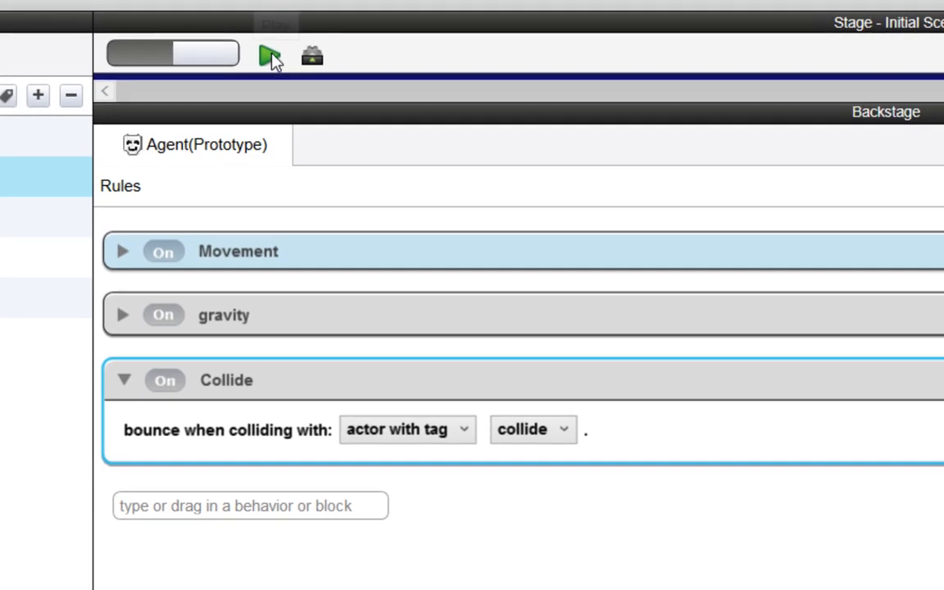
{"action": "left_click", "coordinate": [279, 46]}
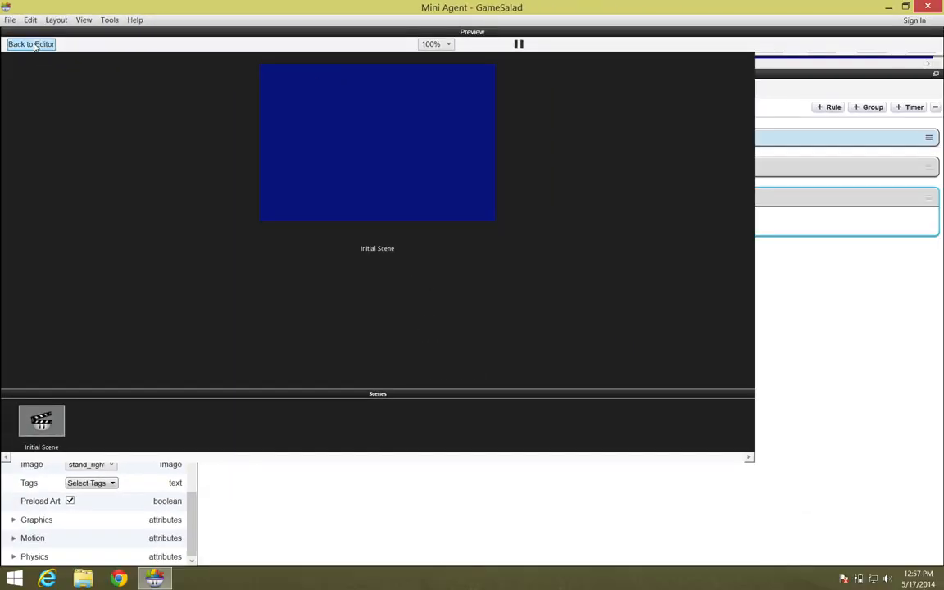
{"action": "left_click", "coordinate": [31, 41]}
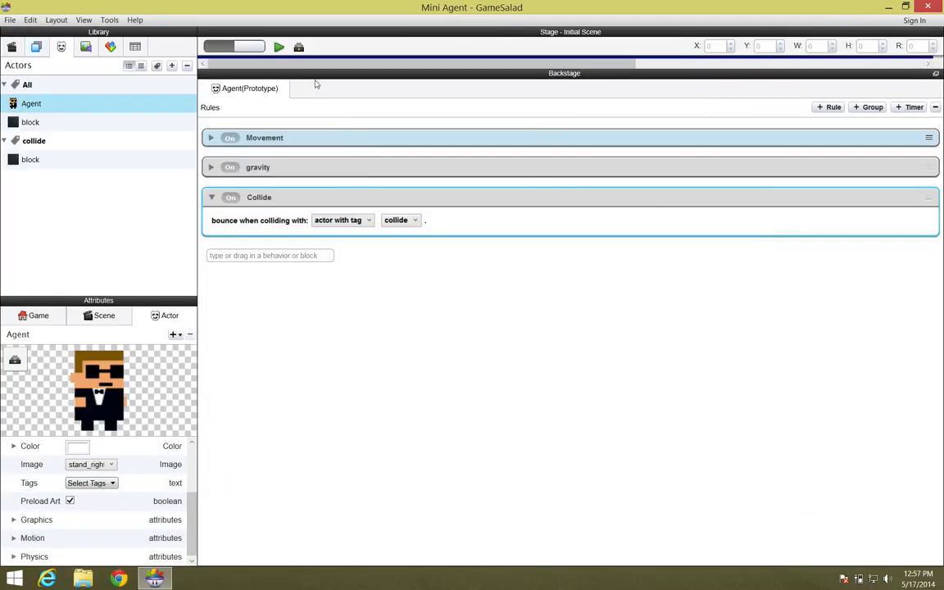
- Preview the game to check the Agent's collision with the block floor, and return to the editor
{"action": "left_click", "coordinate": [278, 48]}
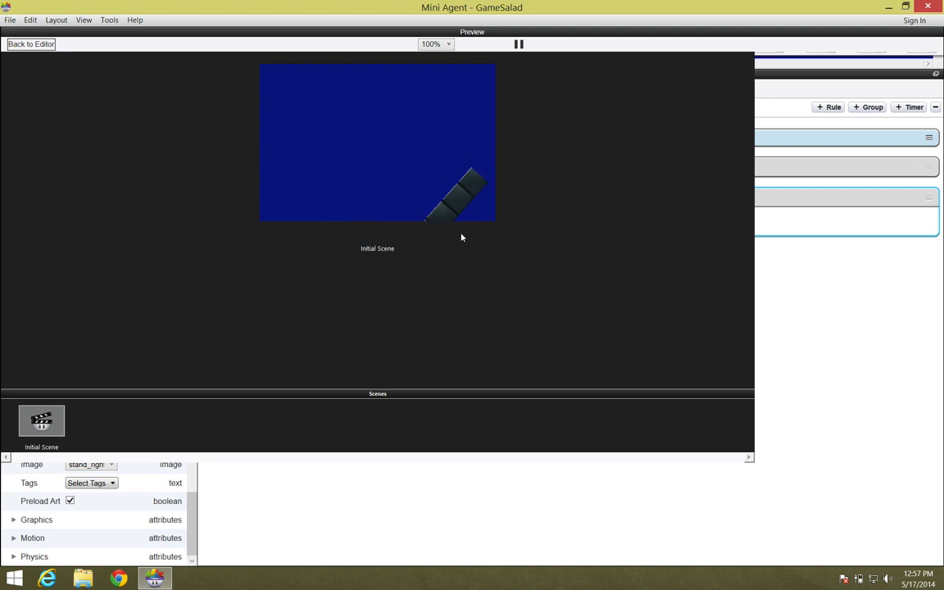
{"action": "left_click", "coordinate": [33, 44]}
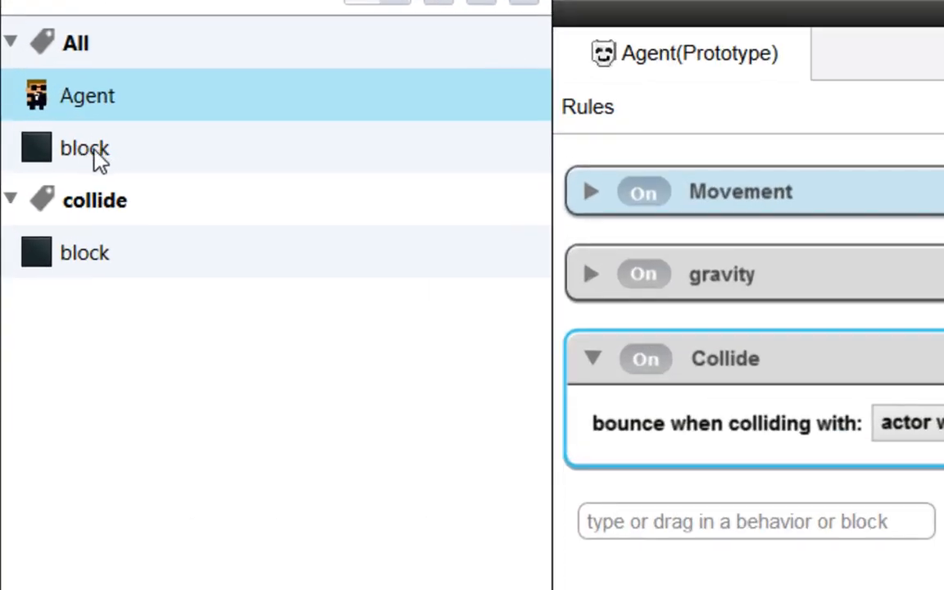
- Turn off Movable in the block actor's physics attributes, and preview the game to check the floor
{"action": "left_click", "coordinate": [36, 123]}
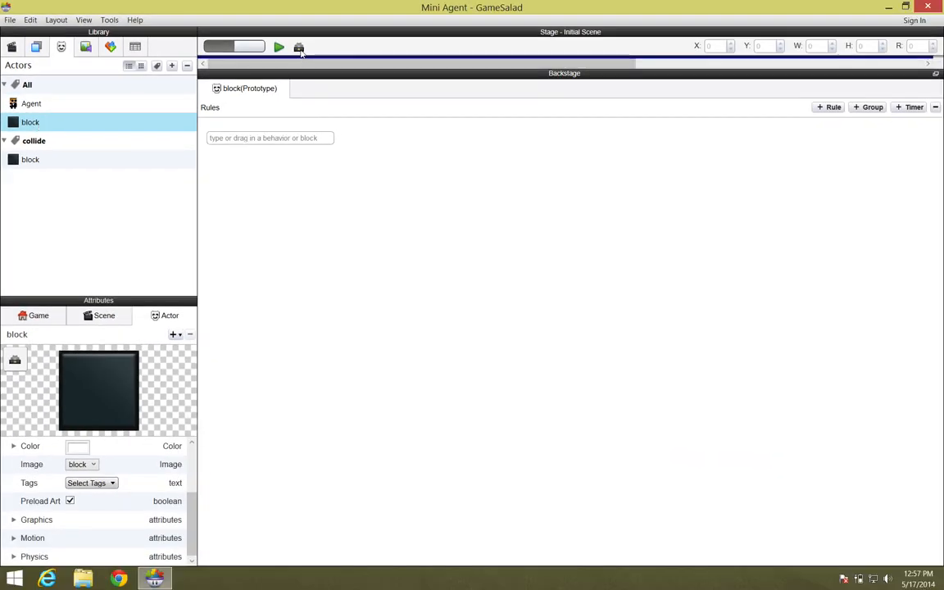
{"action": "left_click", "coordinate": [301, 51]}
{"action": "left_click", "coordinate": [301, 51]}
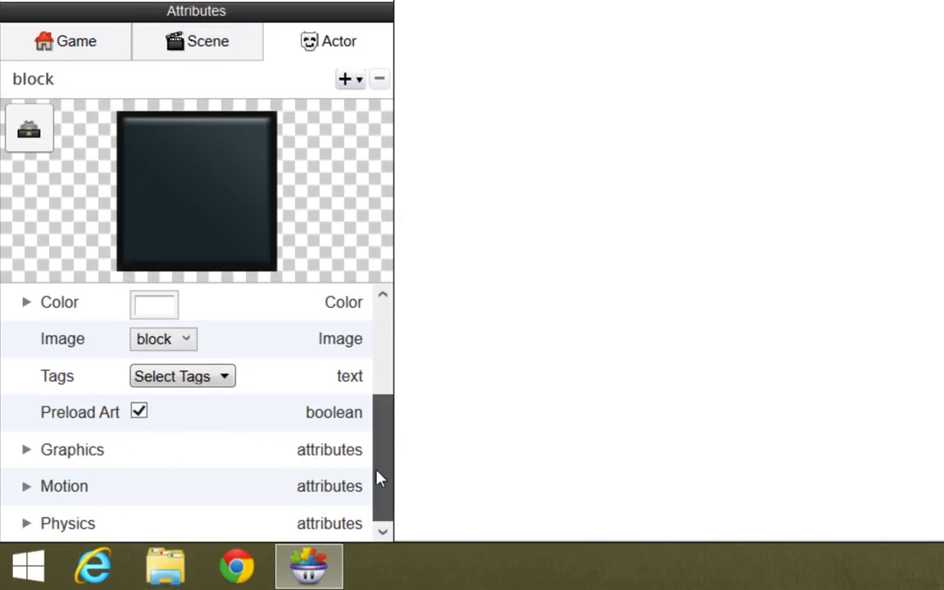
{"action": "left_click", "coordinate": [27, 524]}
{"action": "left_click_drag", "start_coordinate": [376, 408], "coordinate": [137, 472]}
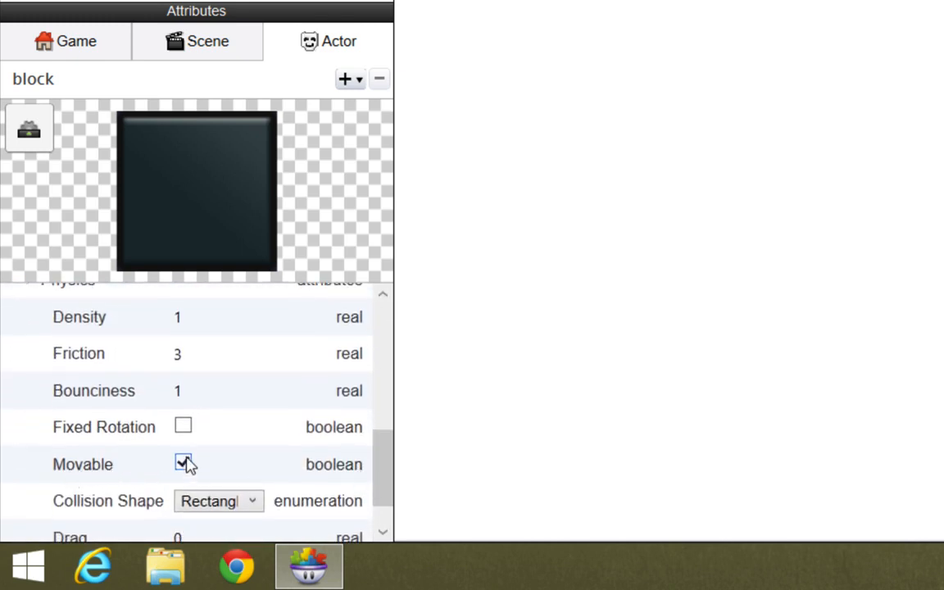
{"action": "left_click", "coordinate": [184, 465]}
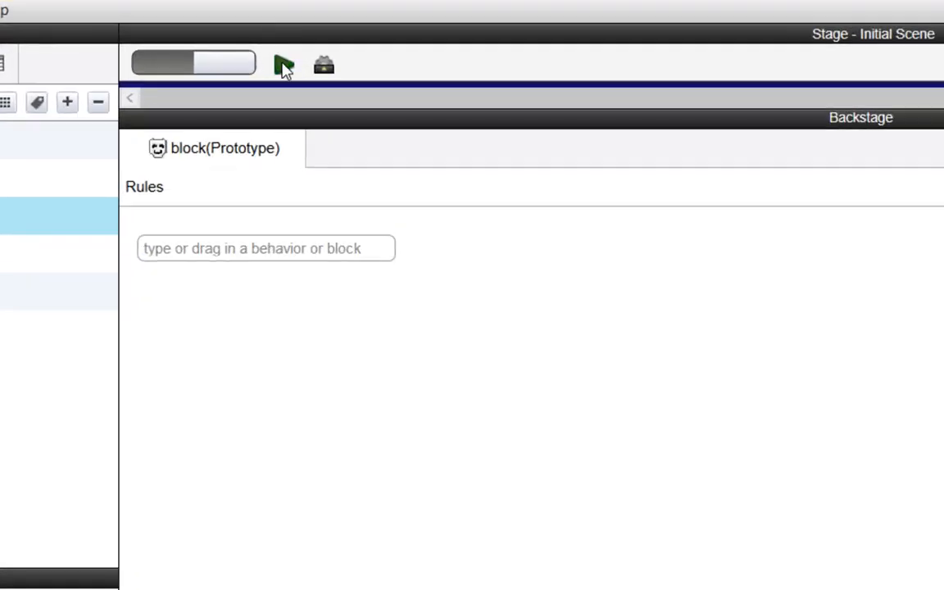
{"action": "left_click", "coordinate": [279, 47]}
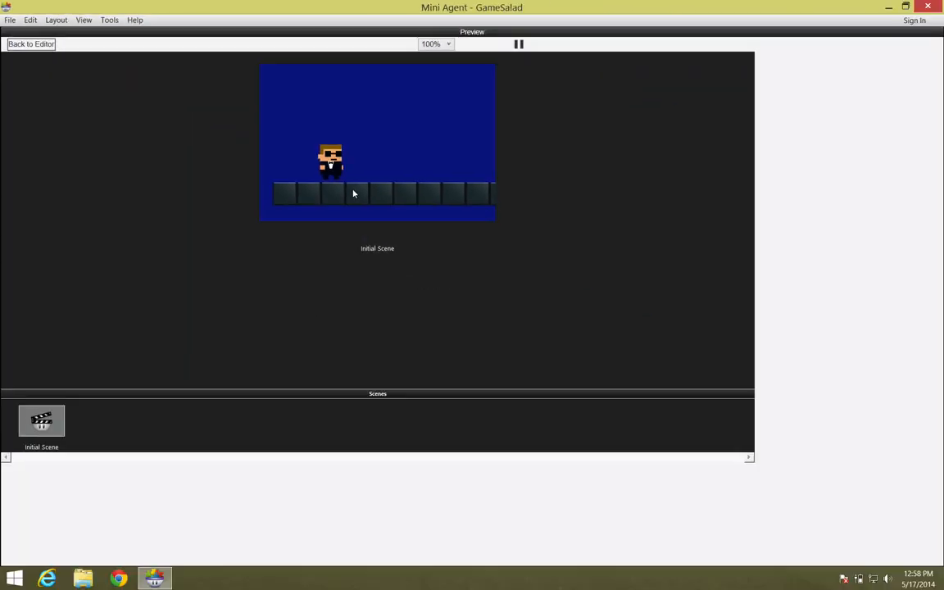
{"action": "left_click", "coordinate": [29, 43]}
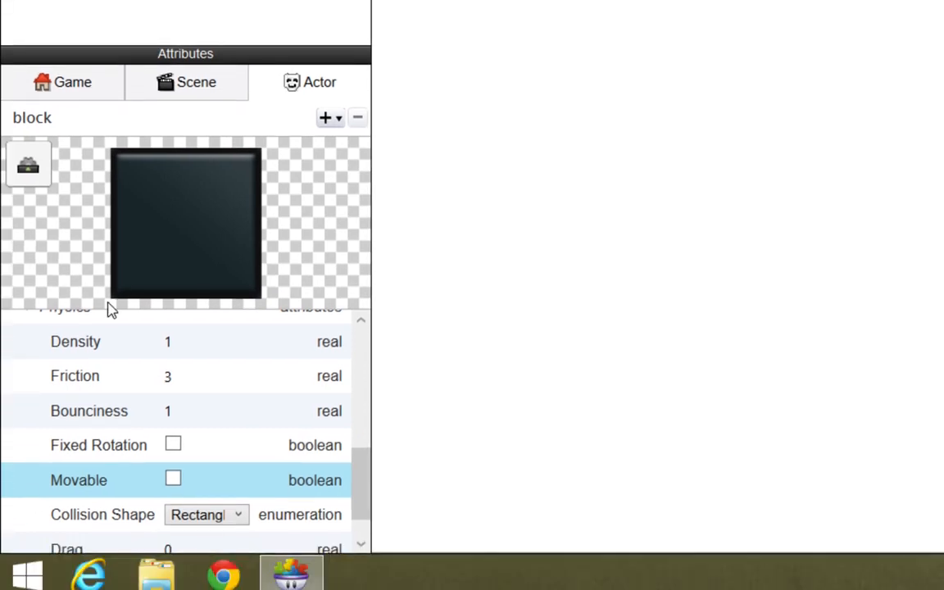
- Set the block actor's Bounciness to 0, and preview how the Agent lands on it
{"action": "left_click_drag", "start_coordinate": [358, 487], "coordinate": [364, 461]}
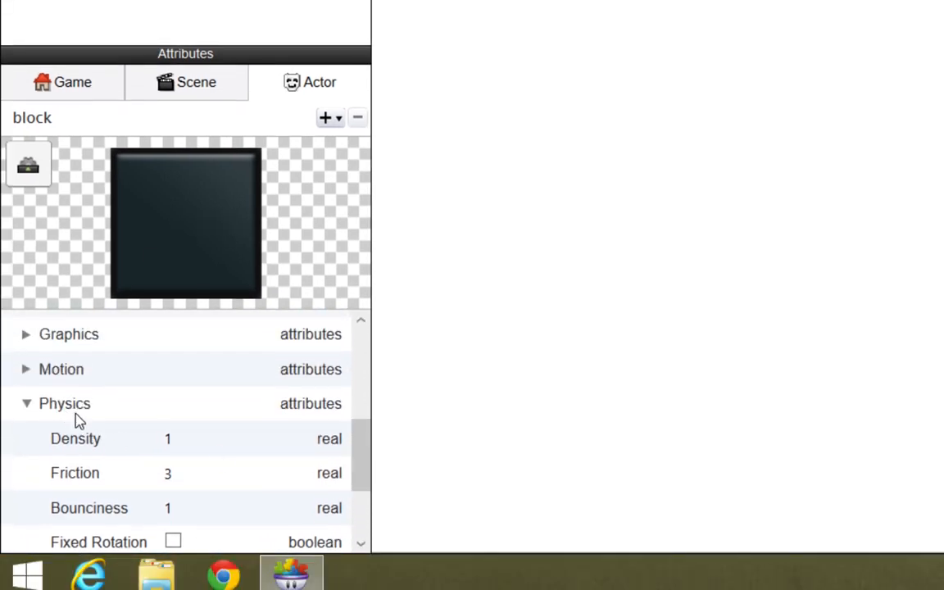
{"action": "double_click", "coordinate": [169, 514]}
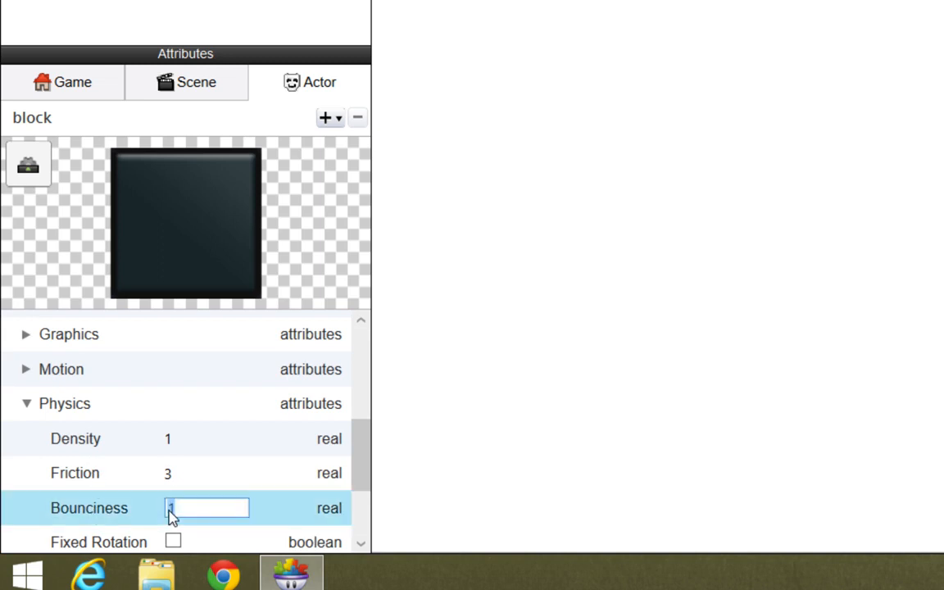
{"action": "type", "text": "0"}
{"action": "key", "text": "Return"}
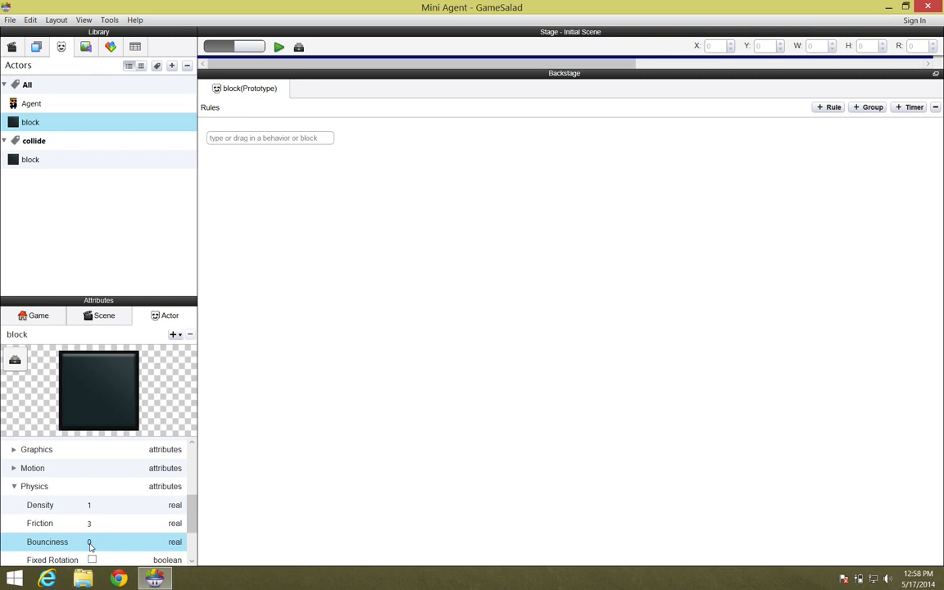
{"action": "left_click", "coordinate": [279, 48]}
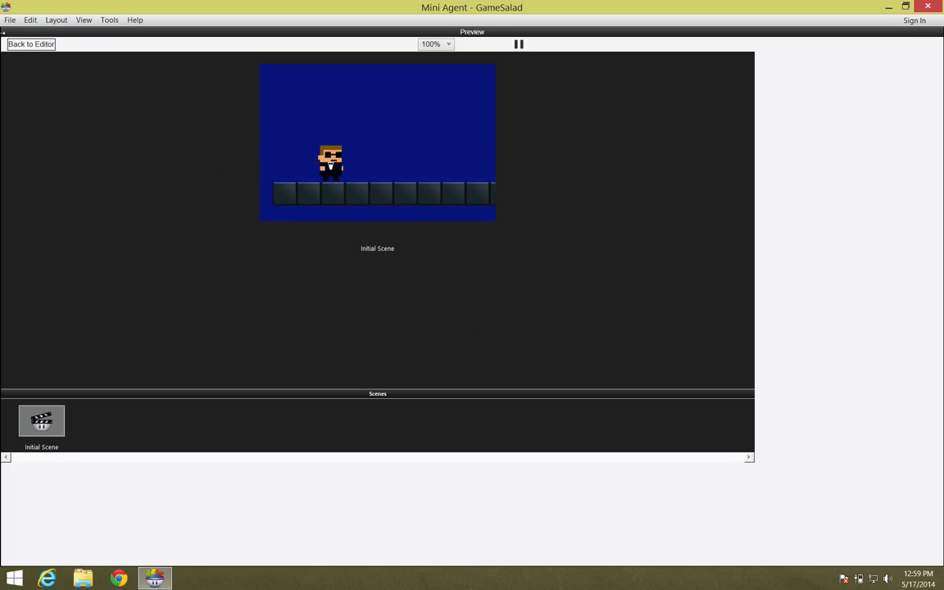
{"action": "left_click", "coordinate": [30, 43]}
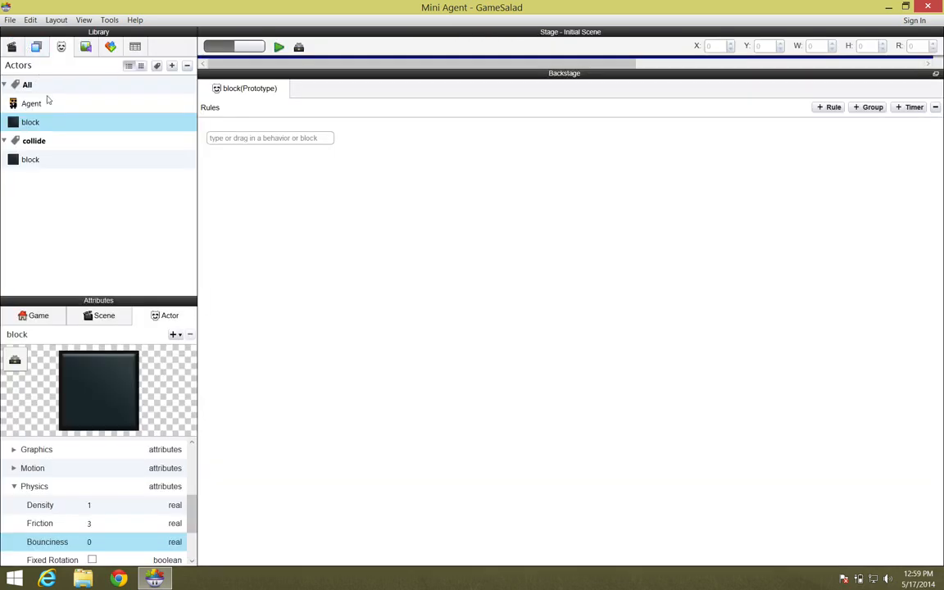
- Set the Agent actor's Bounciness to 0 in its physics attributes
{"action": "left_click", "coordinate": [48, 100]}
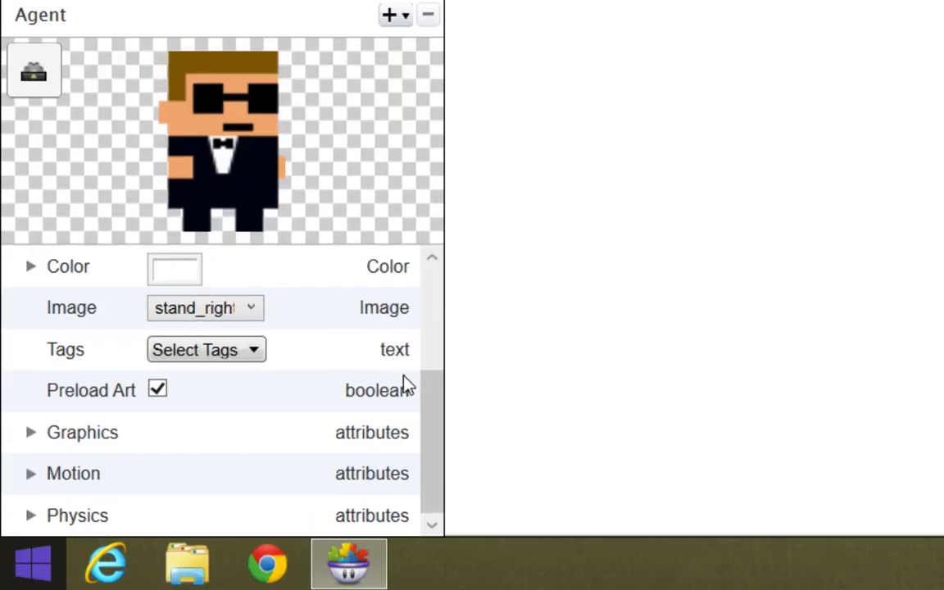
{"action": "left_click", "coordinate": [28, 517]}
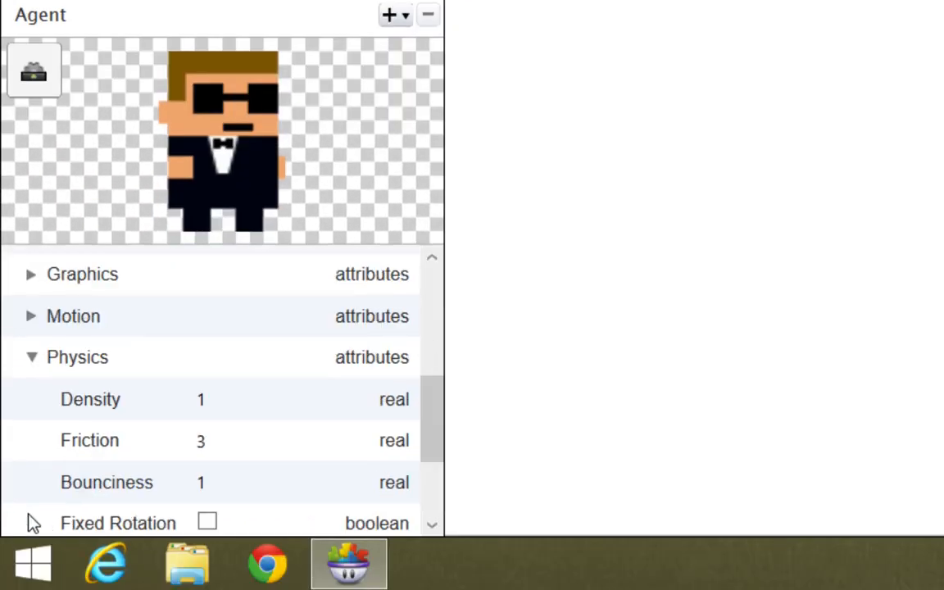
{"action": "left_click_drag", "start_coordinate": [432, 405], "coordinate": [433, 442]}
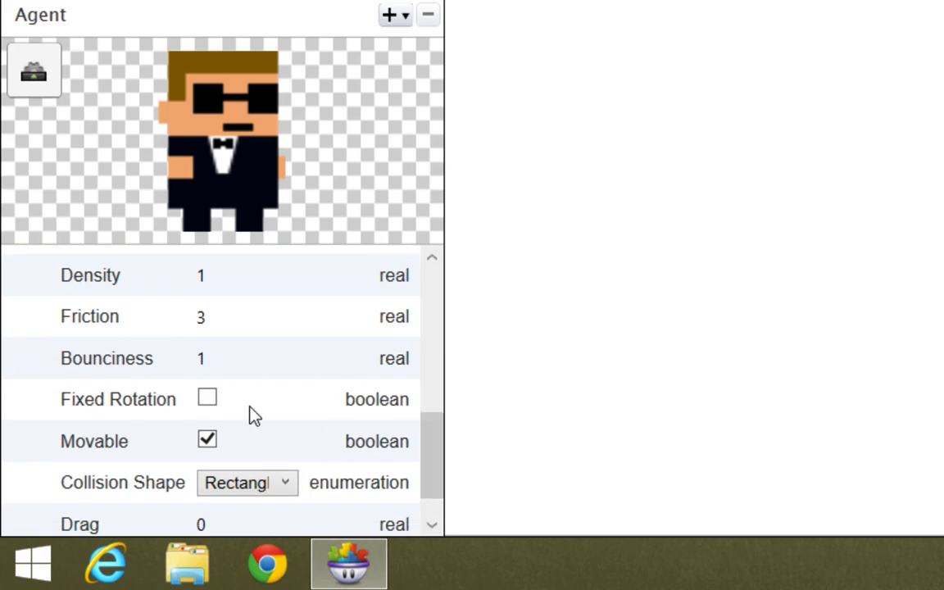
{"action": "left_click", "coordinate": [202, 362]}
{"action": "type", "text": "0"}
{"action": "key", "text": "Return"}
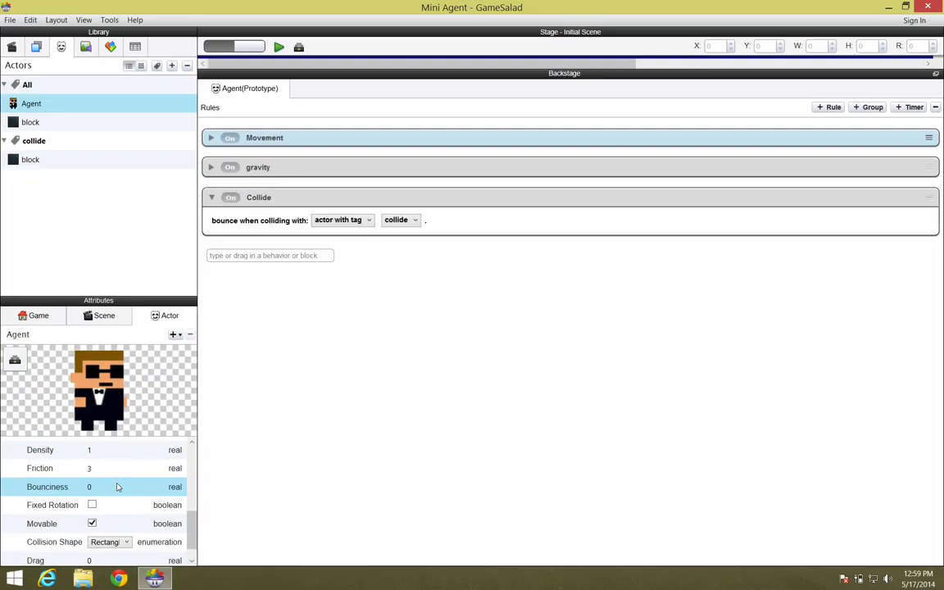
- Preview the game, walk the Agent right and left along the block floor, and return to the editor
{"action": "left_click", "coordinate": [278, 44]}
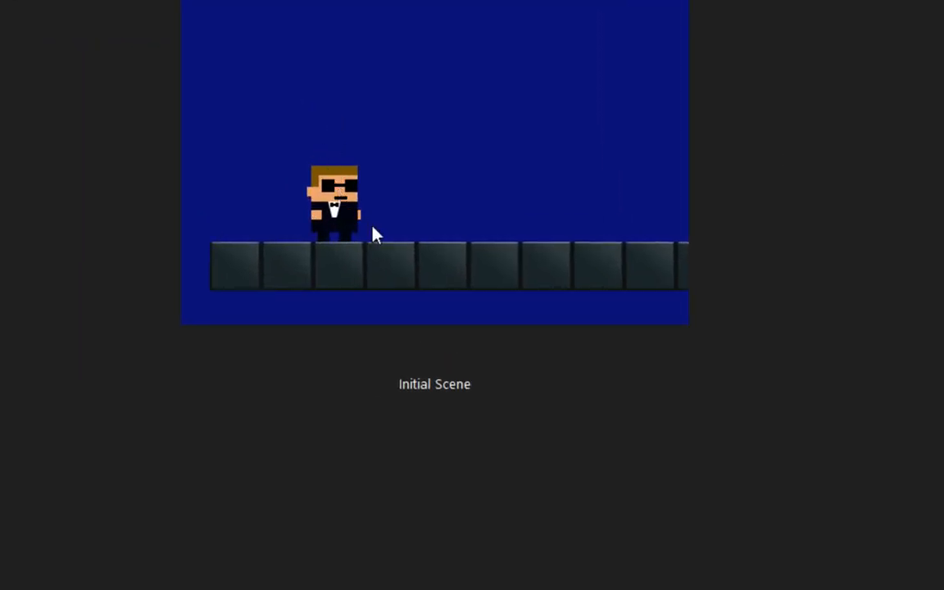
{"action": "key", "text": "Right"}
{"action": "key", "text": "Left"}
{"action": "key", "text": "Right"}
{"action": "key", "text": "Left"}
{"action": "key", "text": "Right"}
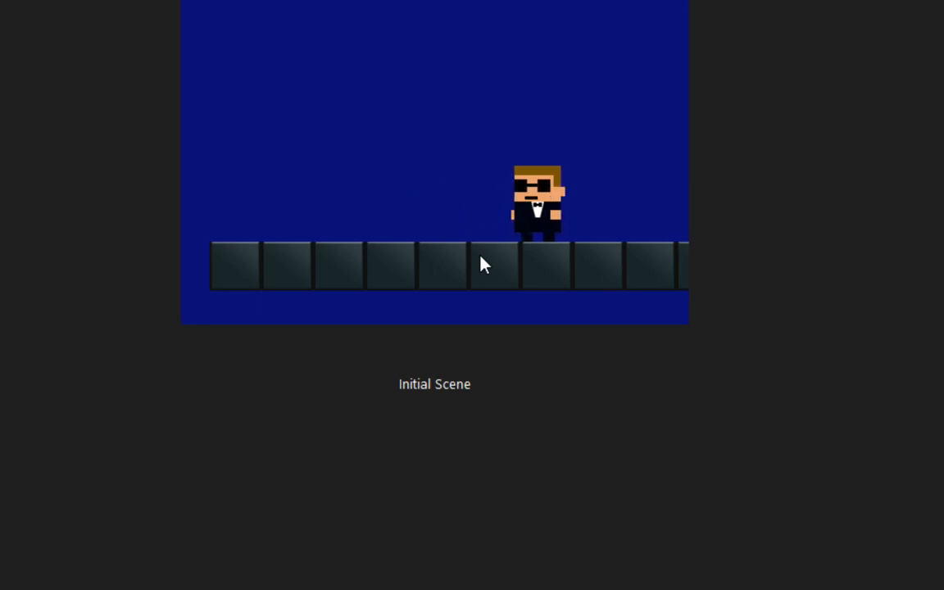
{"action": "key", "text": "Left"}
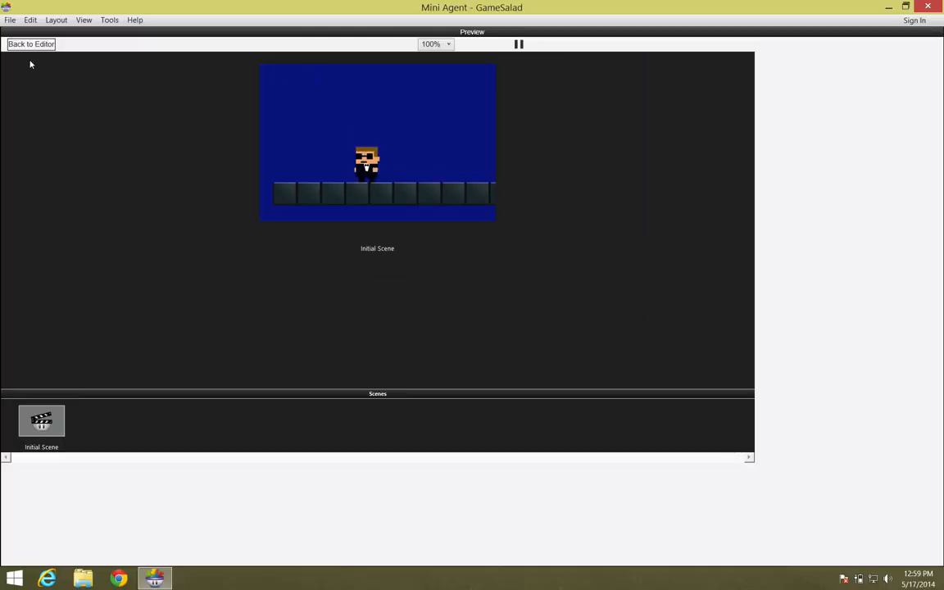
{"action": "left_click", "coordinate": [31, 44]}
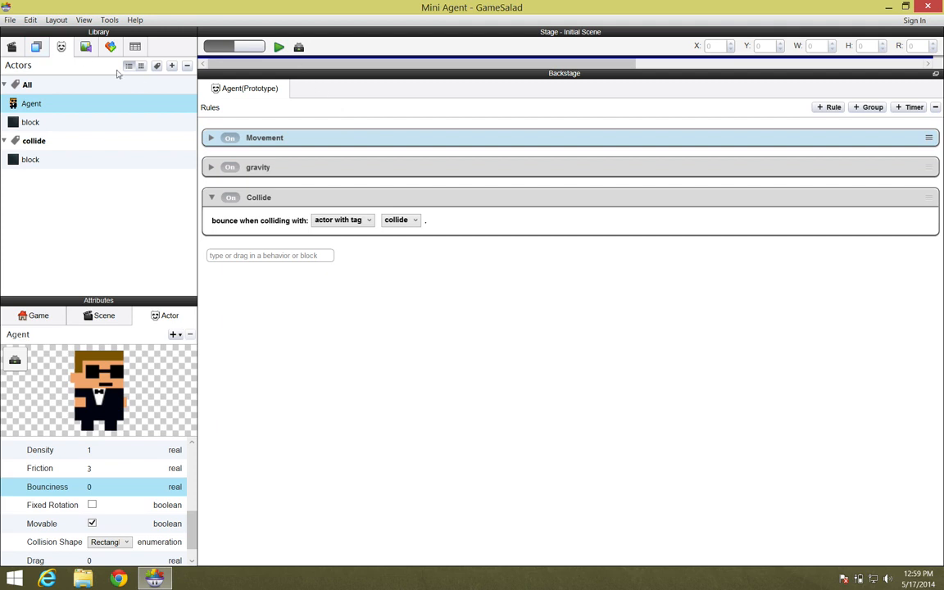
- On the stage, move the floor strip to about X 1, Y 102 and the Agent above it to about X 102, Y 247
{"action": "left_click", "coordinate": [300, 48]}
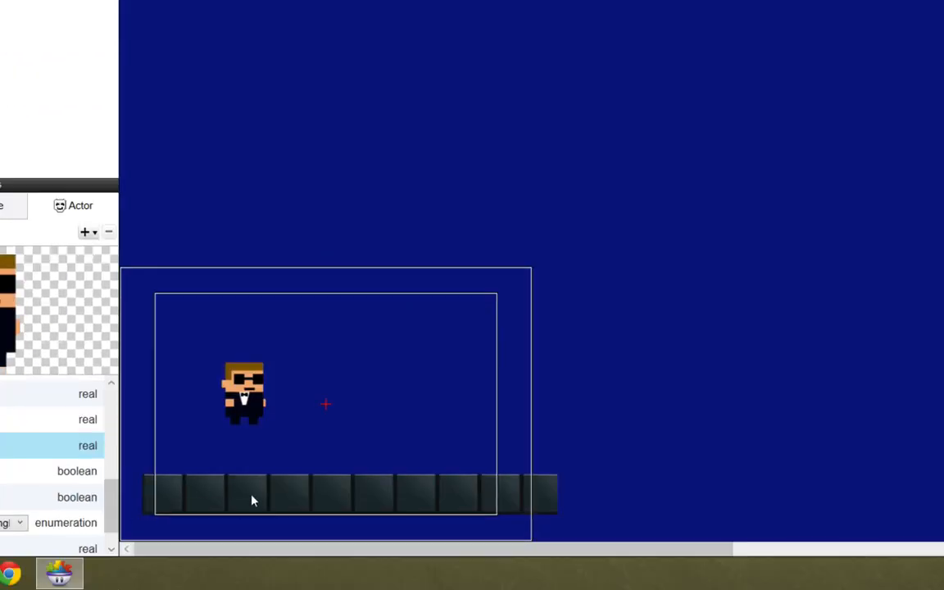
{"action": "left_click", "coordinate": [293, 487]}
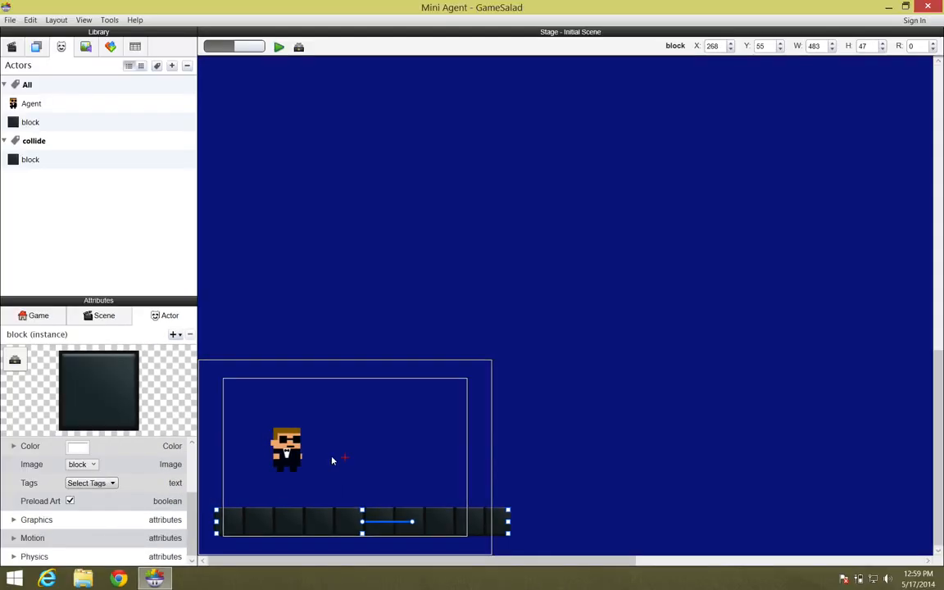
{"action": "left_click_drag", "start_coordinate": [305, 523], "coordinate": [140, 498]}
{"action": "left_click", "coordinate": [287, 456]}
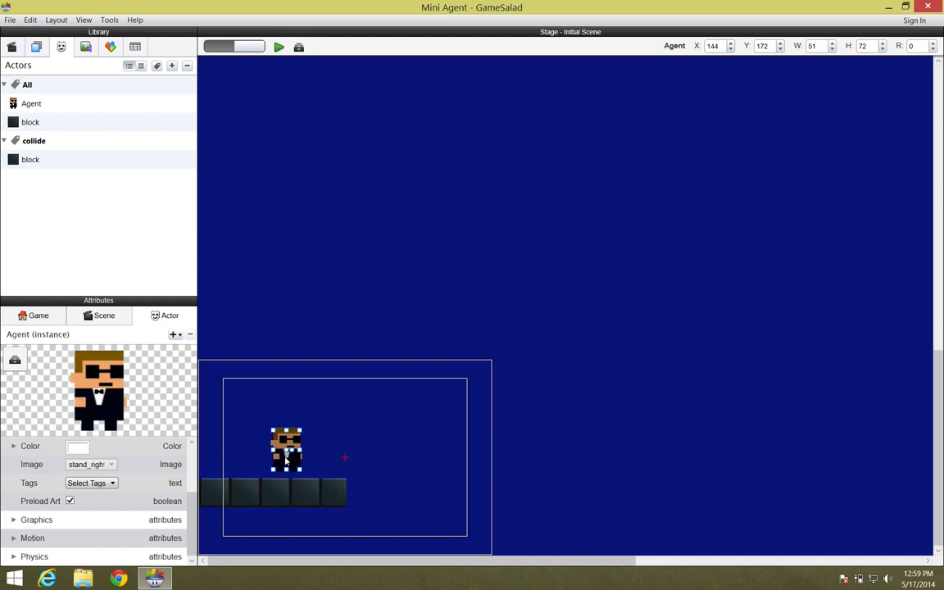
{"action": "left_click_drag", "start_coordinate": [287, 462], "coordinate": [260, 415]}
- Reshape the floor strip into a three-row platform about 492 by 146 at about X 14, Y 118, beneath the Agent
{"action": "left_click", "coordinate": [294, 484]}
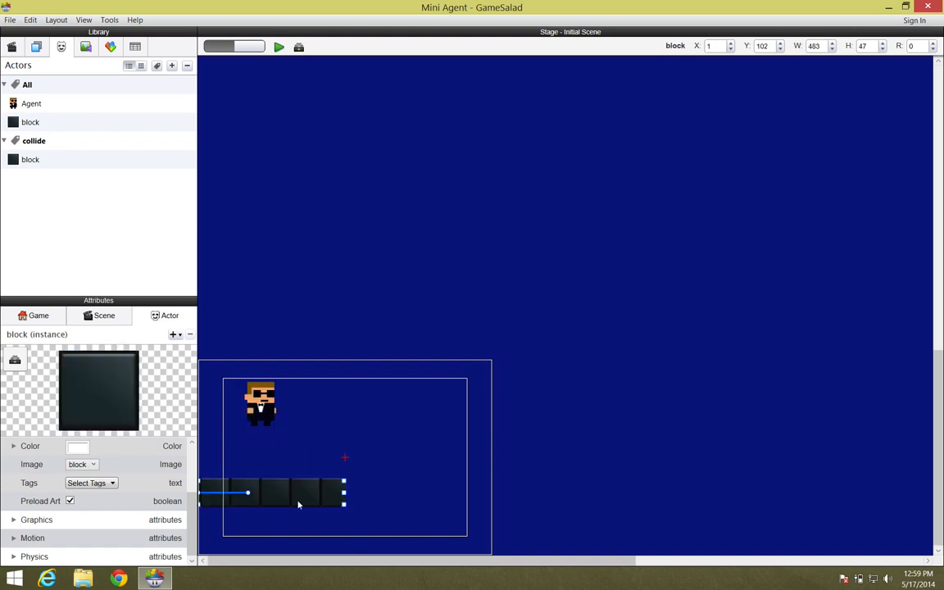
{"action": "left_click_drag", "start_coordinate": [297, 494], "coordinate": [310, 493]}
{"action": "left_click_drag", "start_coordinate": [210, 481], "coordinate": [210, 420]}
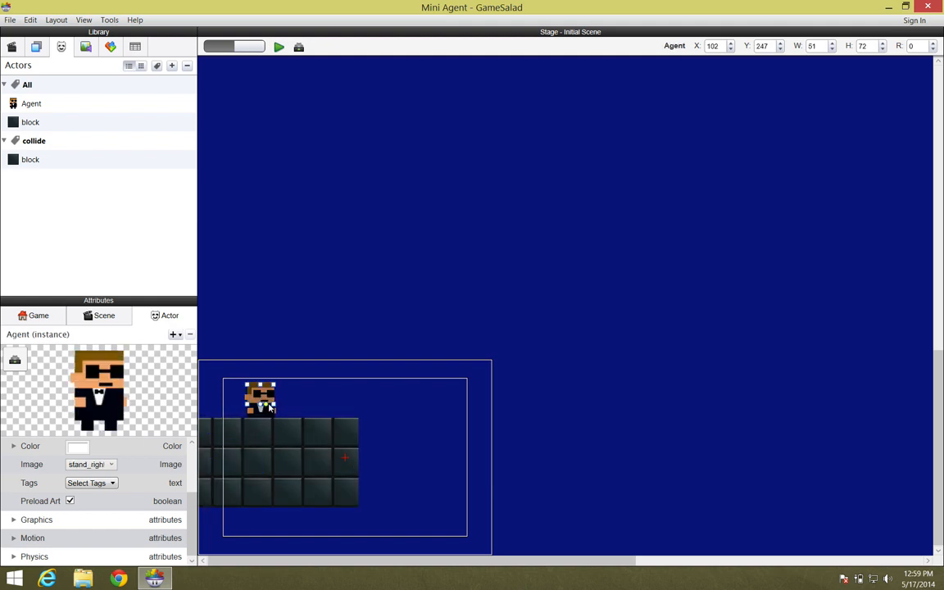
{"action": "left_click_drag", "start_coordinate": [288, 451], "coordinate": [280, 474]}
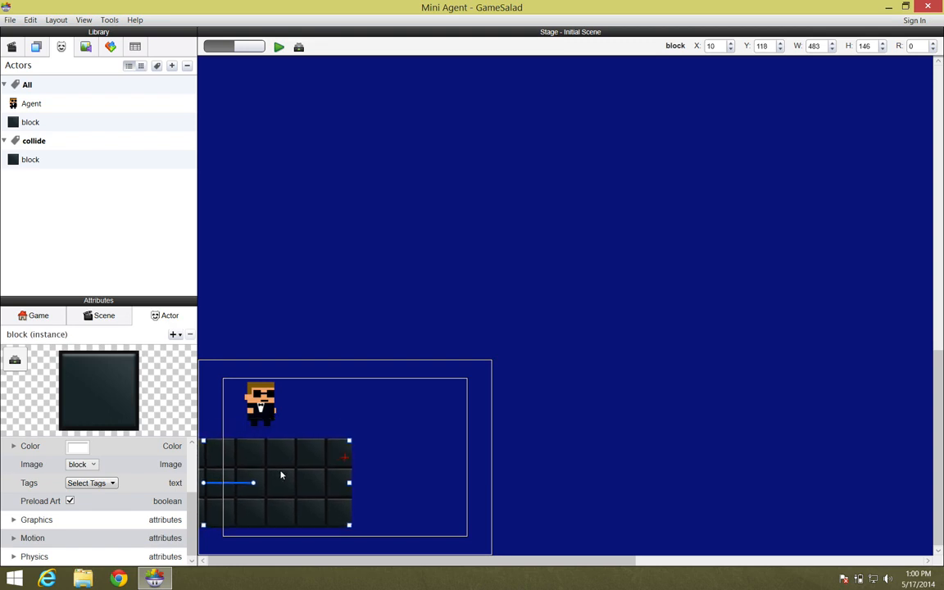
{"action": "left_click_drag", "start_coordinate": [349, 483], "coordinate": [354, 482]}
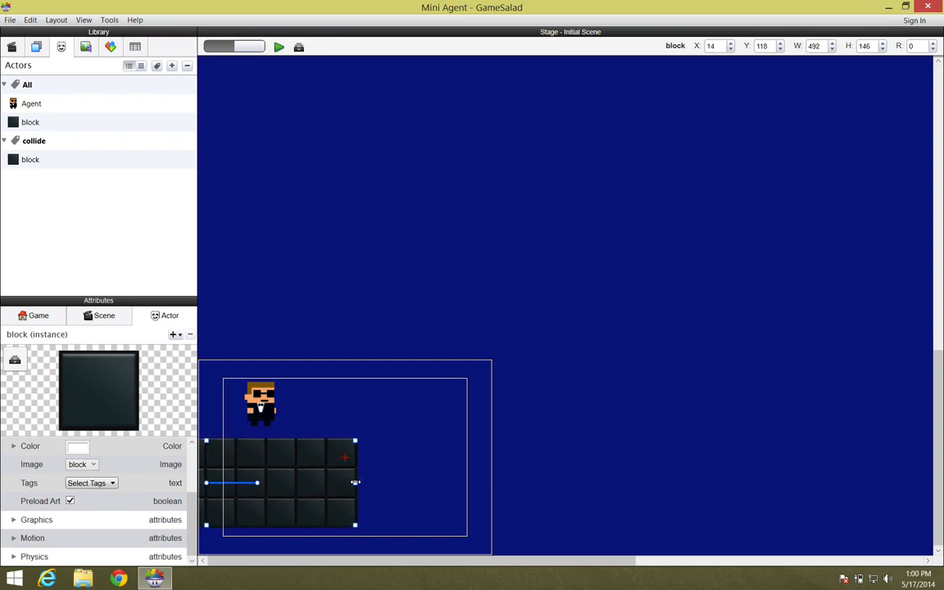
- Add another block flush with the platform's lower right corner and stretch it into a floor strip about 295 by 49
{"action": "left_click_drag", "start_coordinate": [30, 122], "coordinate": [361, 516]}
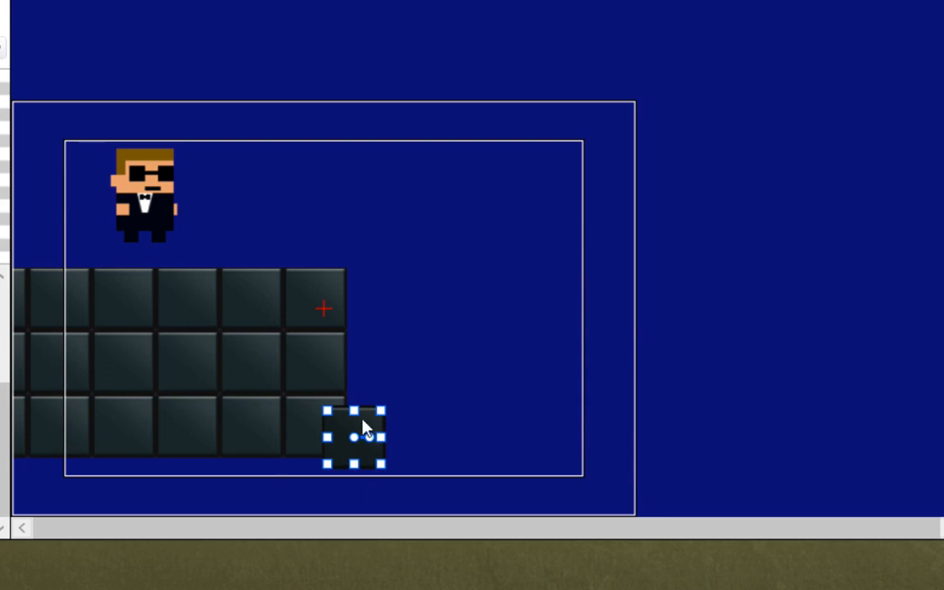
{"action": "left_click_drag", "start_coordinate": [366, 428], "coordinate": [391, 416]}
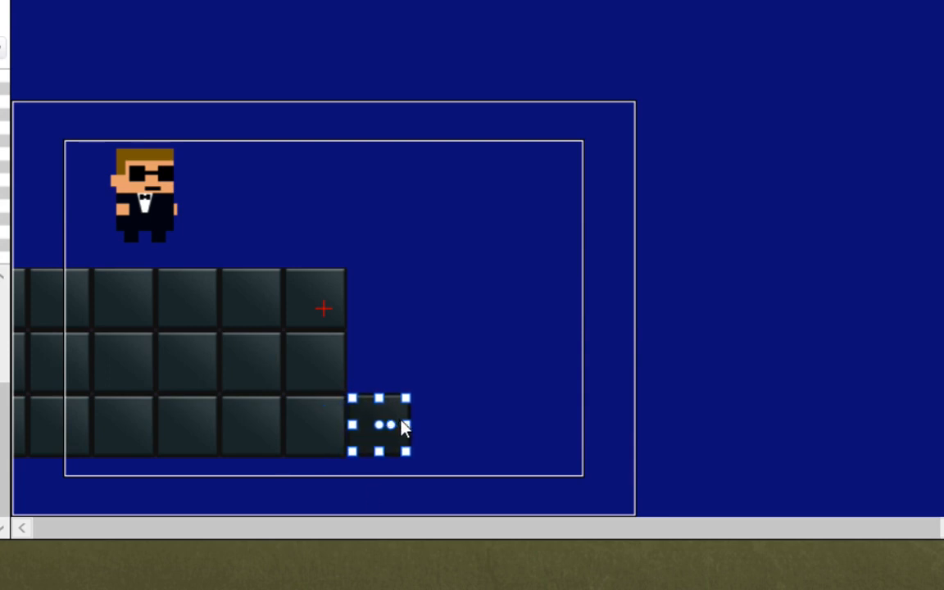
{"action": "left_click_drag", "start_coordinate": [406, 424], "coordinate": [727, 444]}
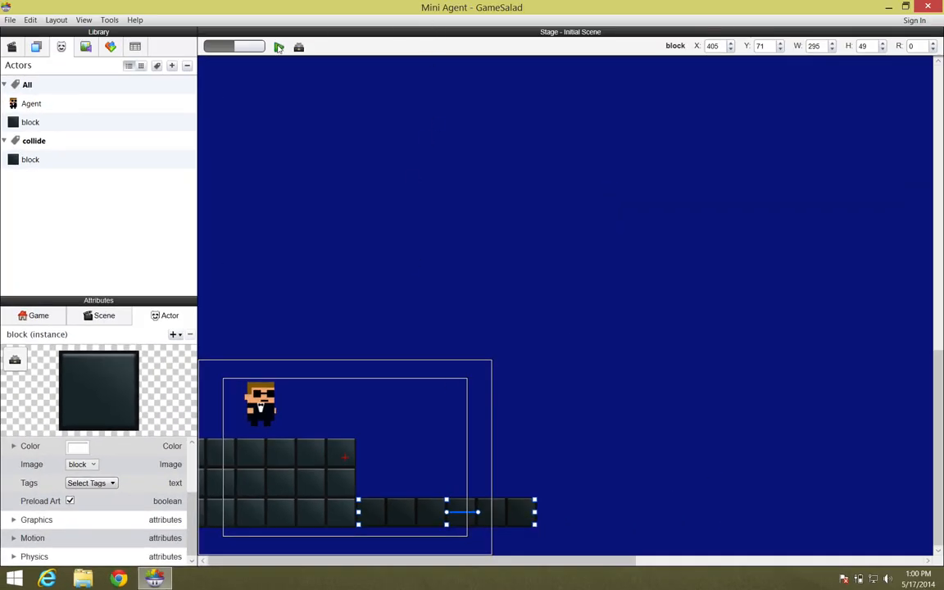
- Preview the game to test the Agent on the stepped platform, and return to the editor
{"action": "left_click", "coordinate": [279, 47]}
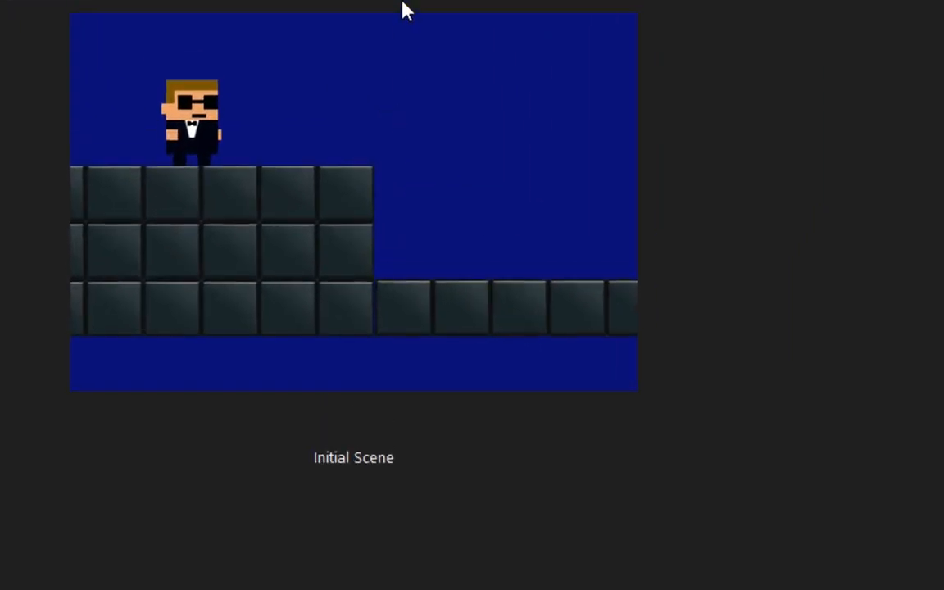
{"action": "scroll", "coordinate": [310, 257], "scroll_direction": "up", "scroll_amount": 1}
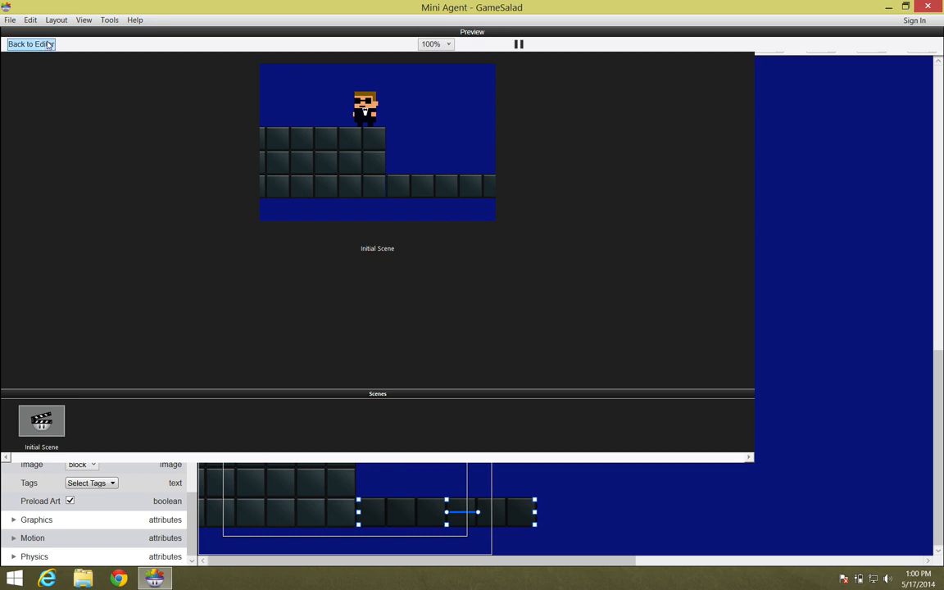
{"action": "left_click", "coordinate": [42, 45]}
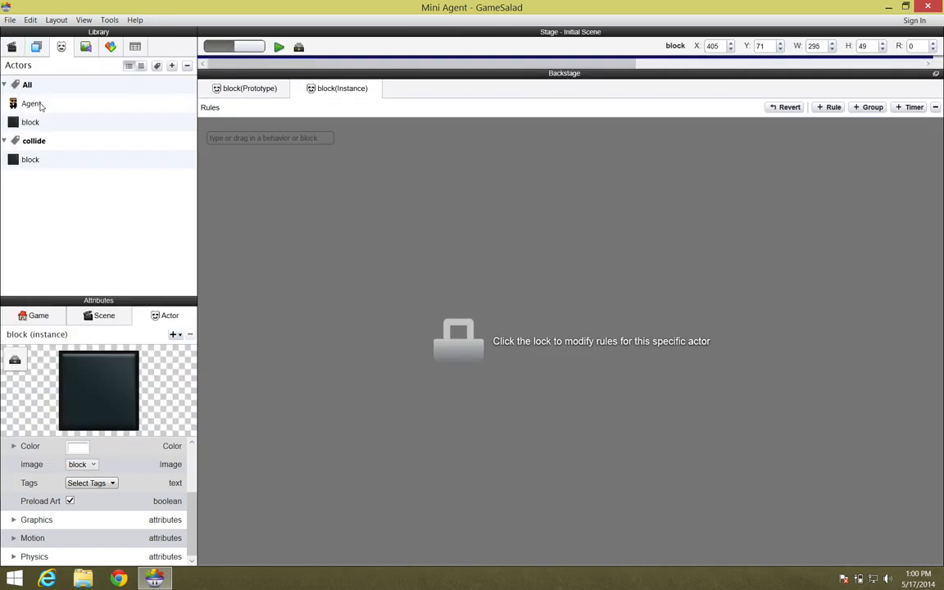
- Turn on Fixed Rotation in the Agent actor's physics attributes
{"action": "left_click", "coordinate": [33, 103]}
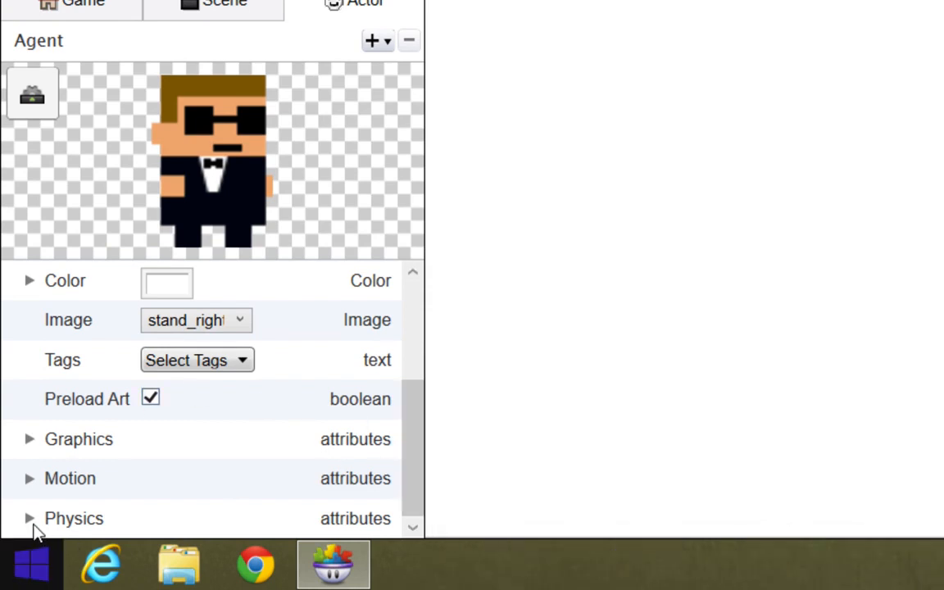
{"action": "left_click", "coordinate": [30, 519]}
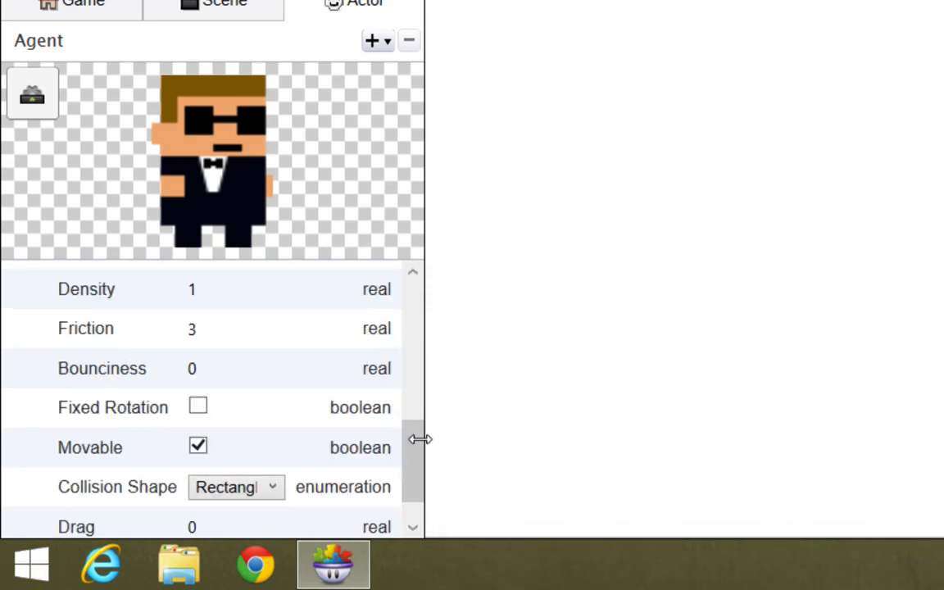
{"action": "left_click_drag", "start_coordinate": [416, 455], "coordinate": [411, 496]}
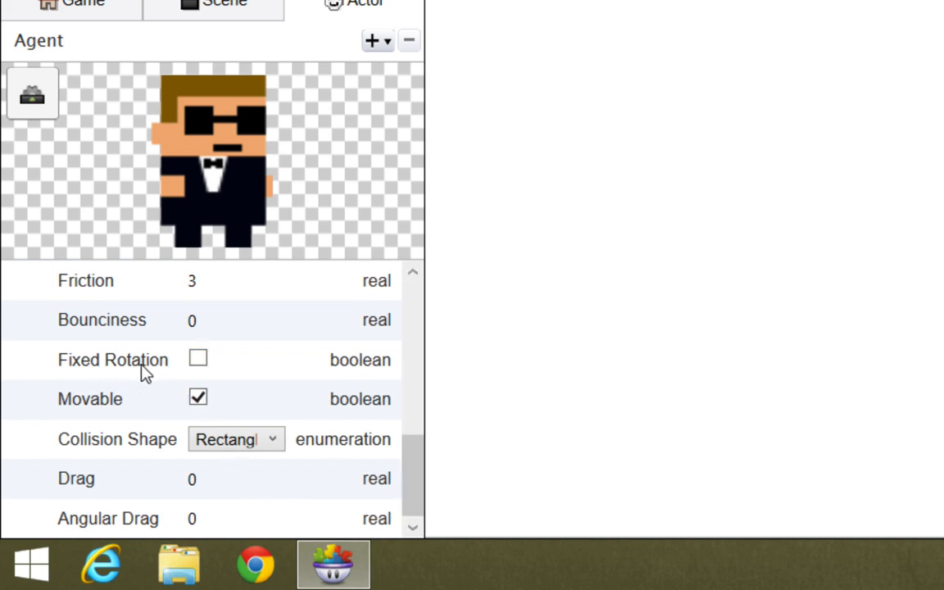
{"action": "left_click", "coordinate": [199, 361]}
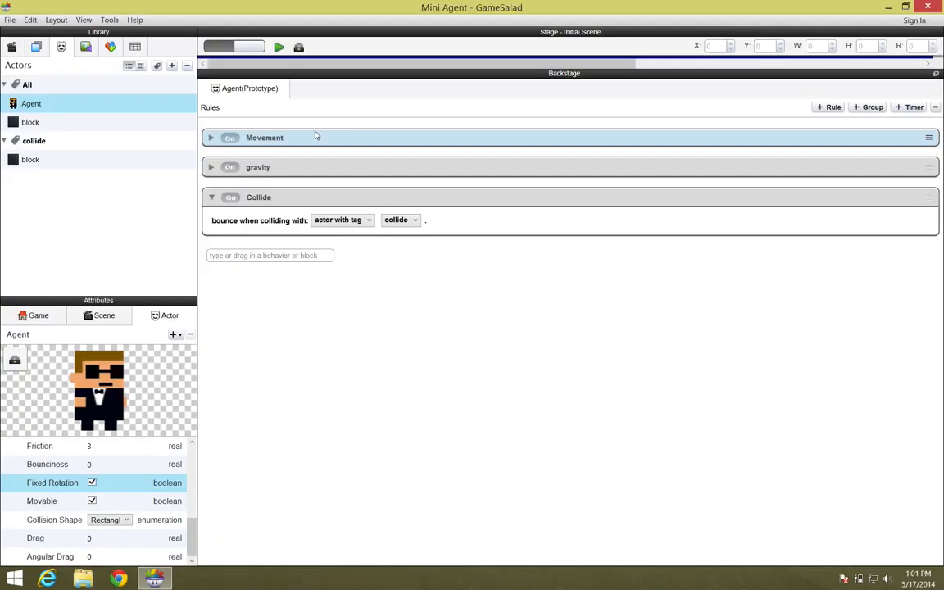
- Preview the game, walk the Agent off the raised platform to test its rotation, and return to the editor
{"action": "left_click", "coordinate": [278, 48]}
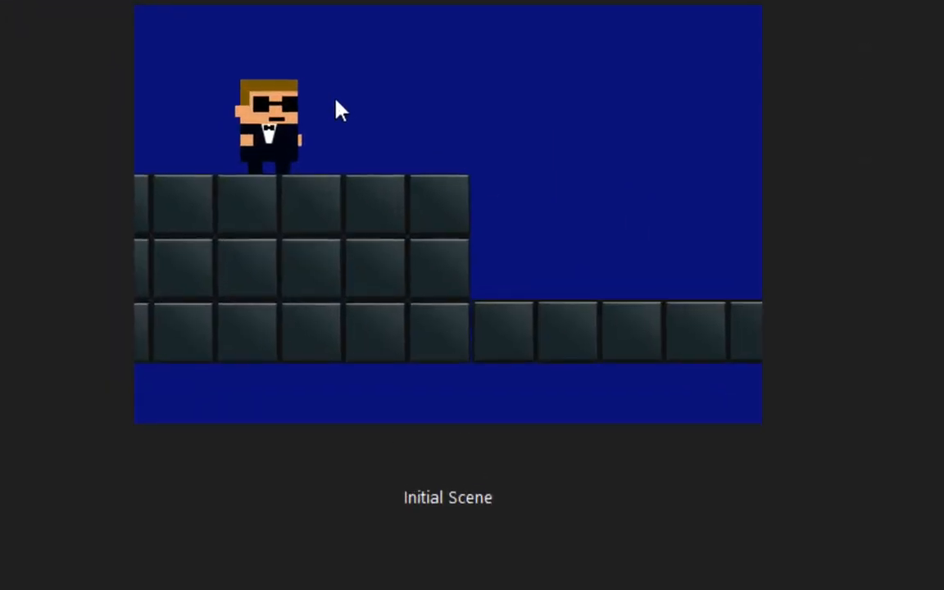
{"action": "key", "text": "Right"}
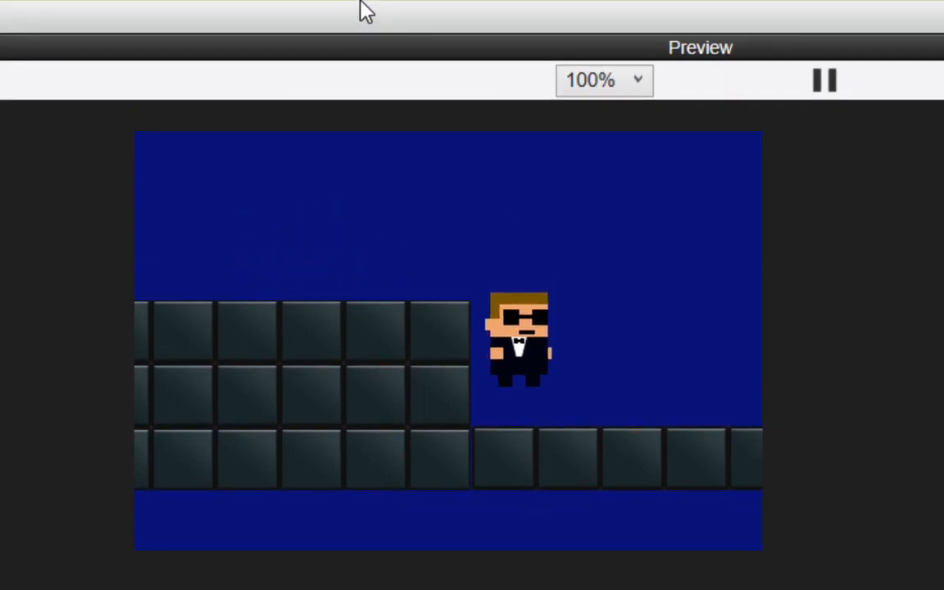
{"action": "key", "text": "Right"}
{"action": "key", "text": "Left"}
{"action": "key", "text": "Right"}
{"action": "key", "text": "Left"}
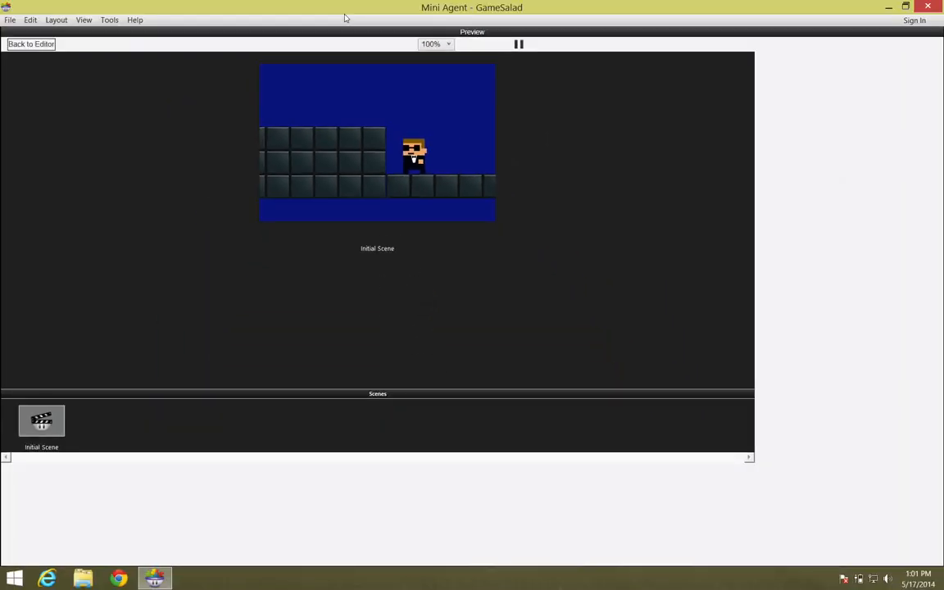
{"action": "left_click", "coordinate": [36, 42]}
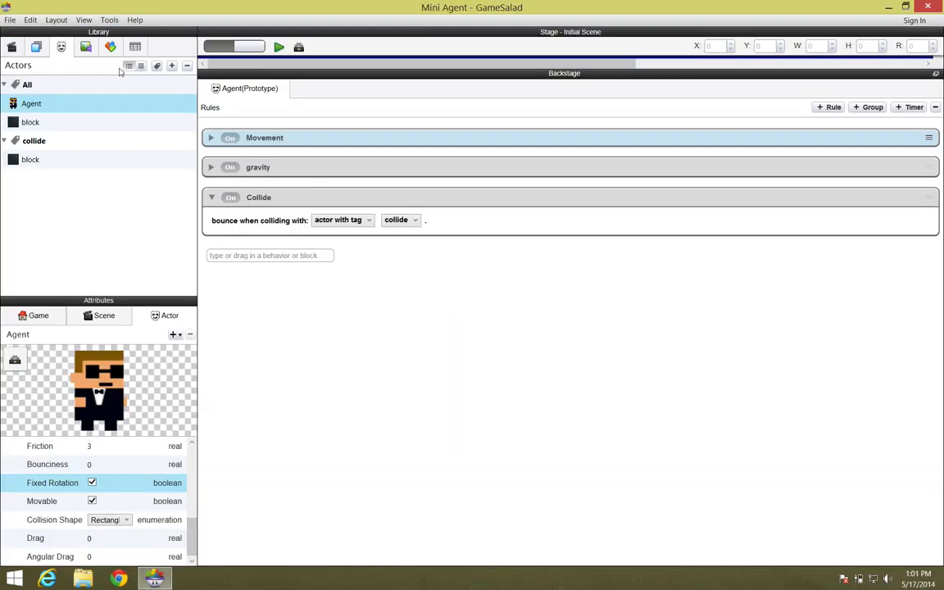
- On the stage, stretch the lower floor strip to the right until it is about 934 by 49
{"action": "left_click", "coordinate": [299, 48]}
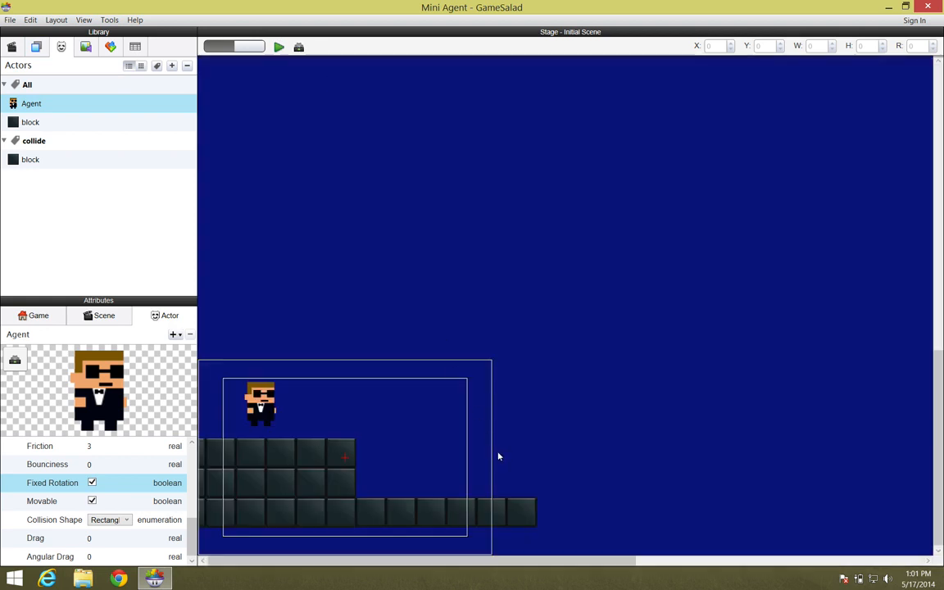
{"action": "left_click", "coordinate": [532, 517]}
{"action": "left_click_drag", "start_coordinate": [534, 512], "coordinate": [928, 518]}
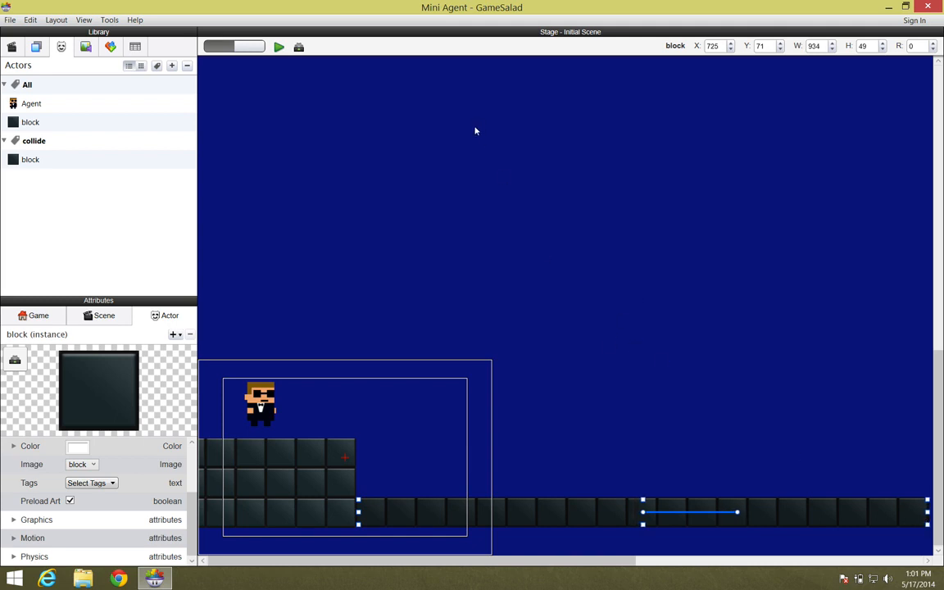
- Preview the game, walk the Agent back and forth along the extended lower floor, and return to the editor
{"action": "left_click", "coordinate": [280, 47]}
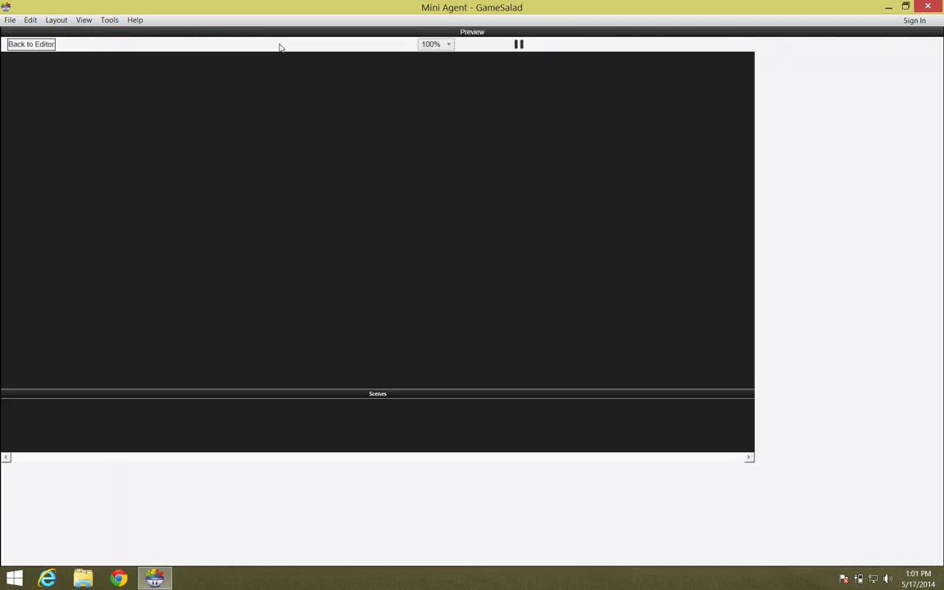
{"action": "key", "text": "Right"}
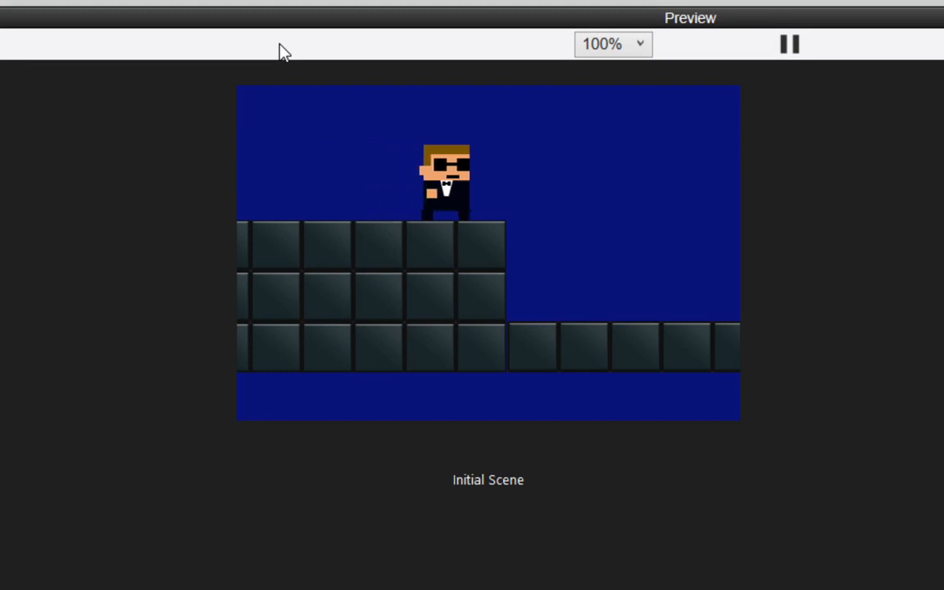
{"action": "key", "text": "Right"}
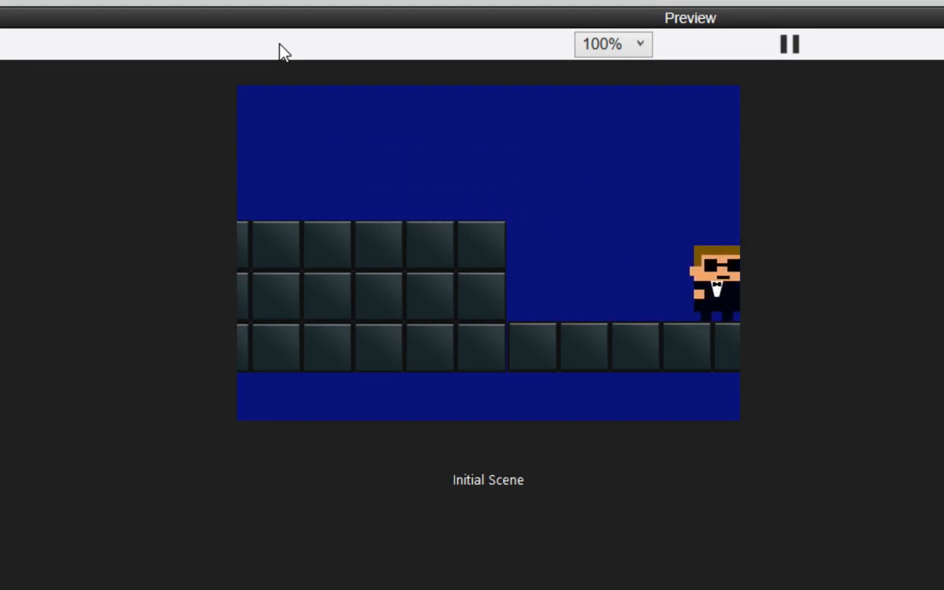
{"action": "key", "text": "Left"}
{"action": "key", "text": "Right"}
{"action": "key", "text": "Left"}
{"action": "key", "text": "Right"}
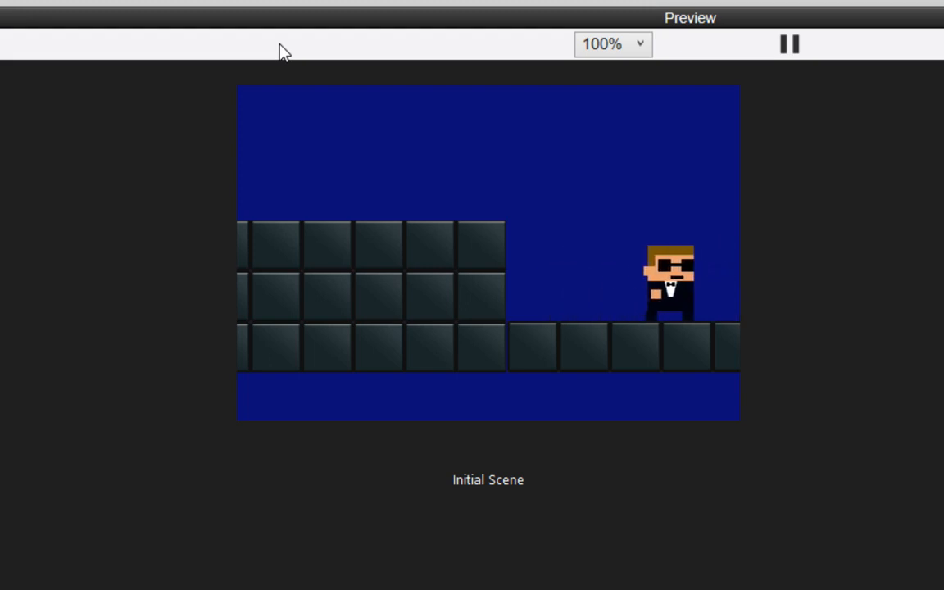
{"action": "key", "text": "Left"}
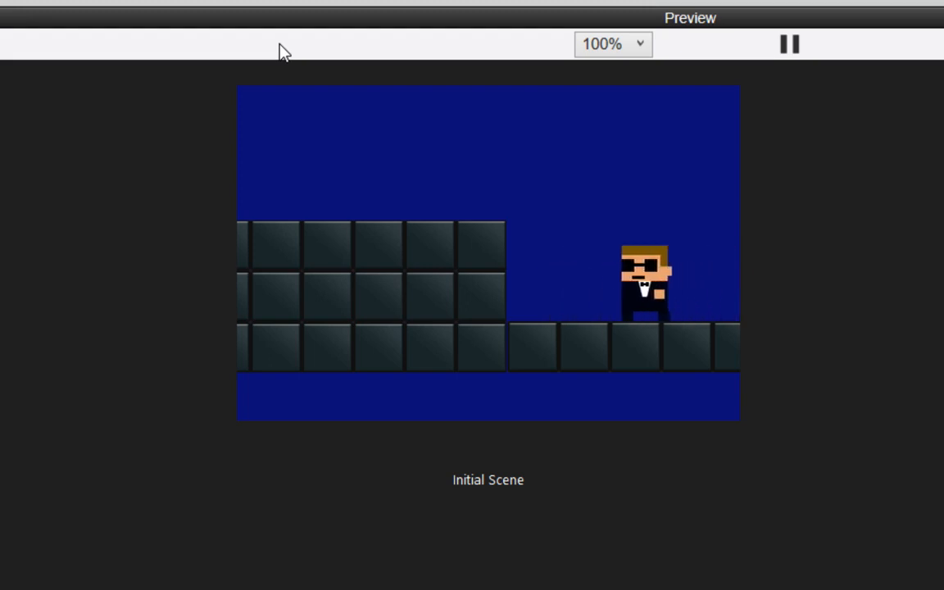
{"action": "key", "text": "Right"}
{"action": "key", "text": "Left"}
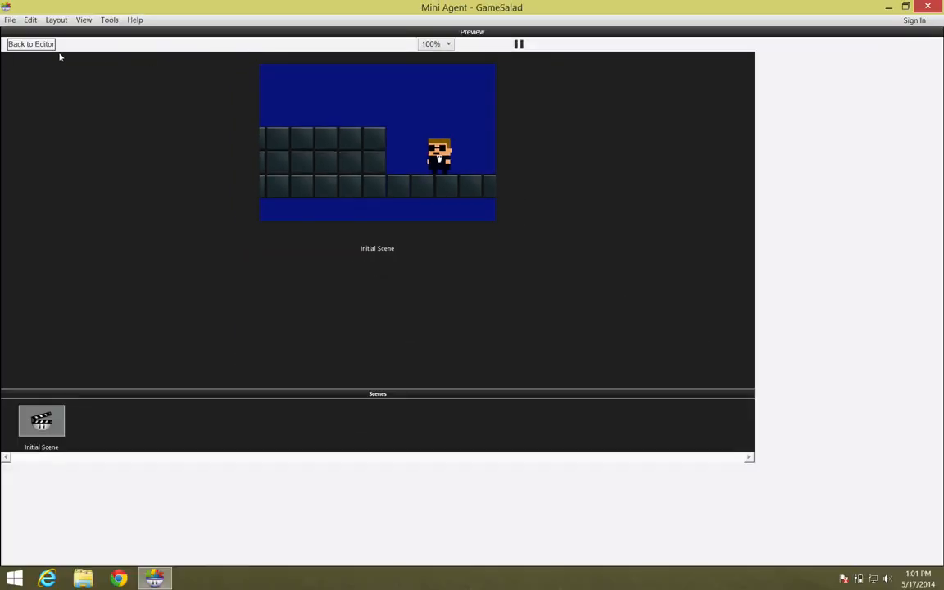
{"action": "left_click", "coordinate": [45, 45]}
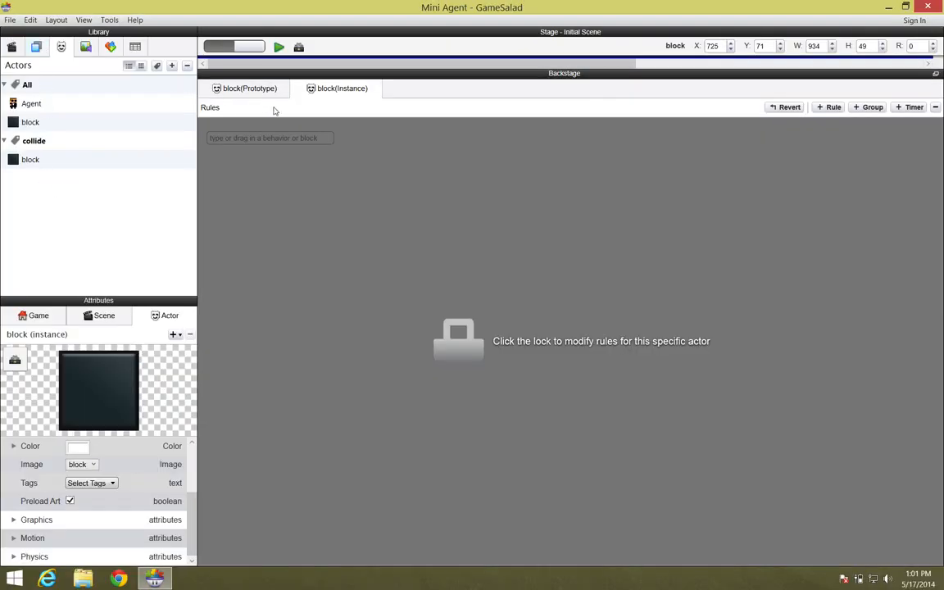
- Add a Control Camera behavior to the Agent prototype's rules, below the Collide behavior
{"action": "double_click", "coordinate": [29, 104]}
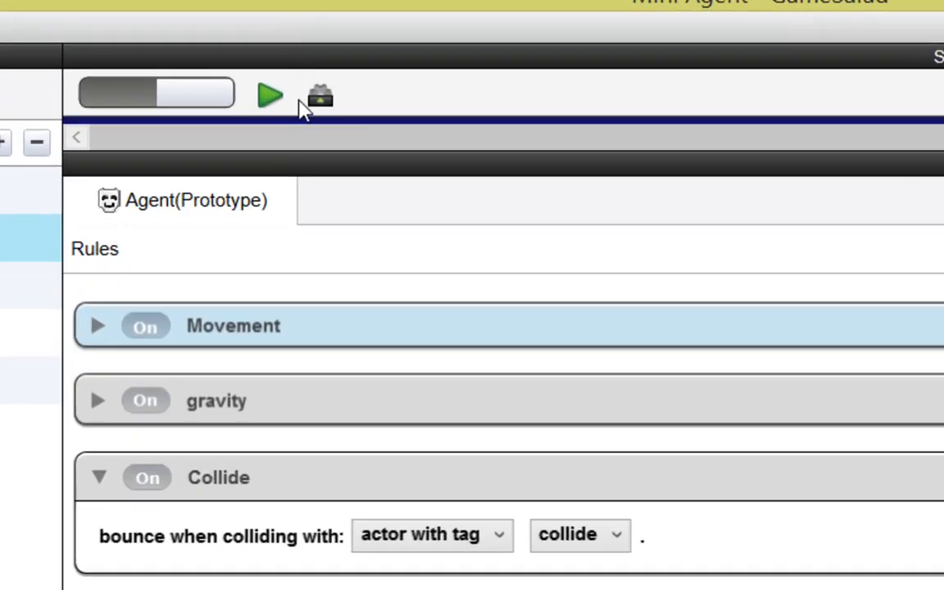
{"action": "left_click", "coordinate": [320, 99]}
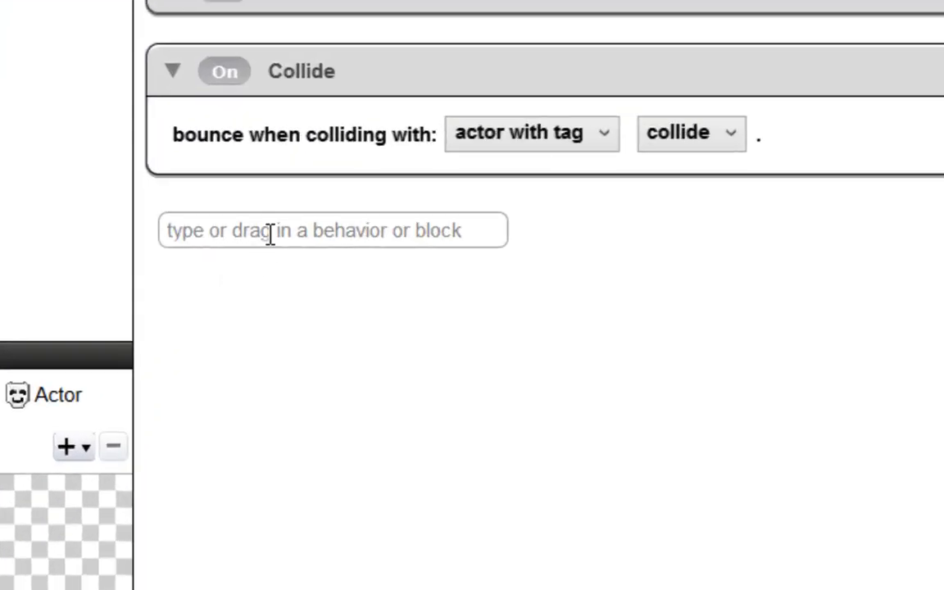
{"action": "left_click", "coordinate": [271, 233]}
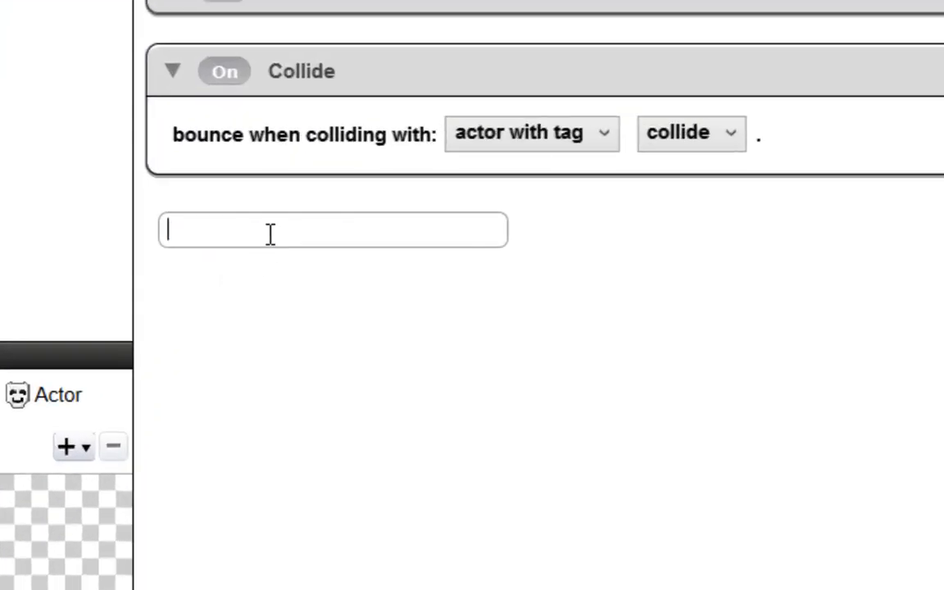
{"action": "type", "text": "c"}
{"action": "type", "text": "a"}
{"action": "key", "text": "BackSpace"}
{"action": "key", "text": "BackSpace"}
{"action": "type", "text": "collide"}
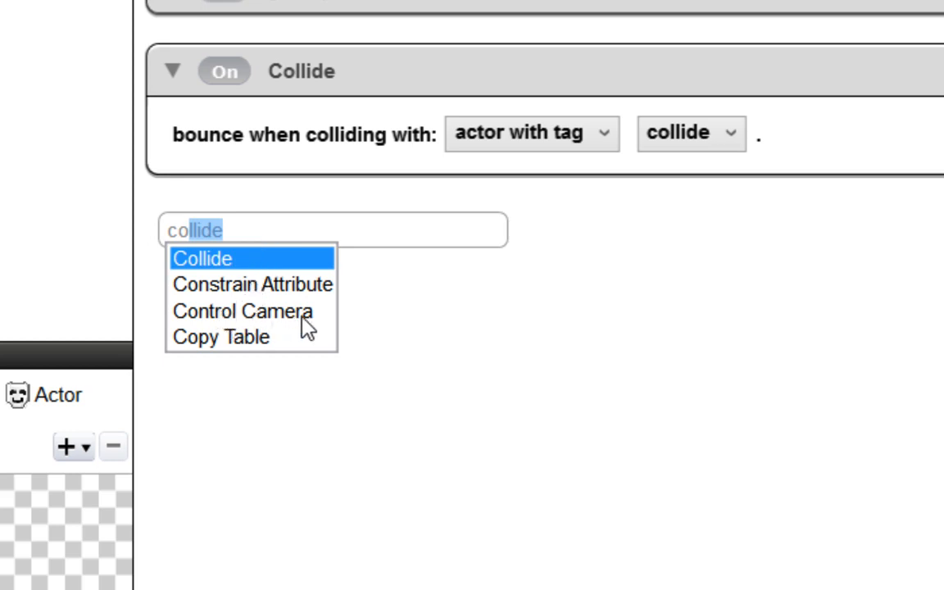
{"action": "left_click", "coordinate": [305, 326]}
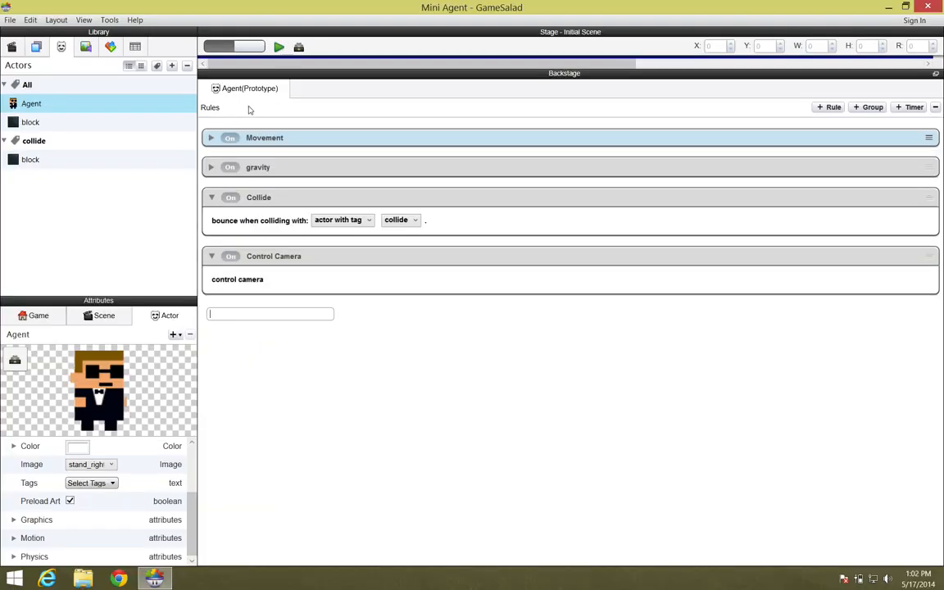
- Preview the game to test the camera following the Agent in both directions along the floor, and return to the editor
{"action": "left_click", "coordinate": [299, 49]}
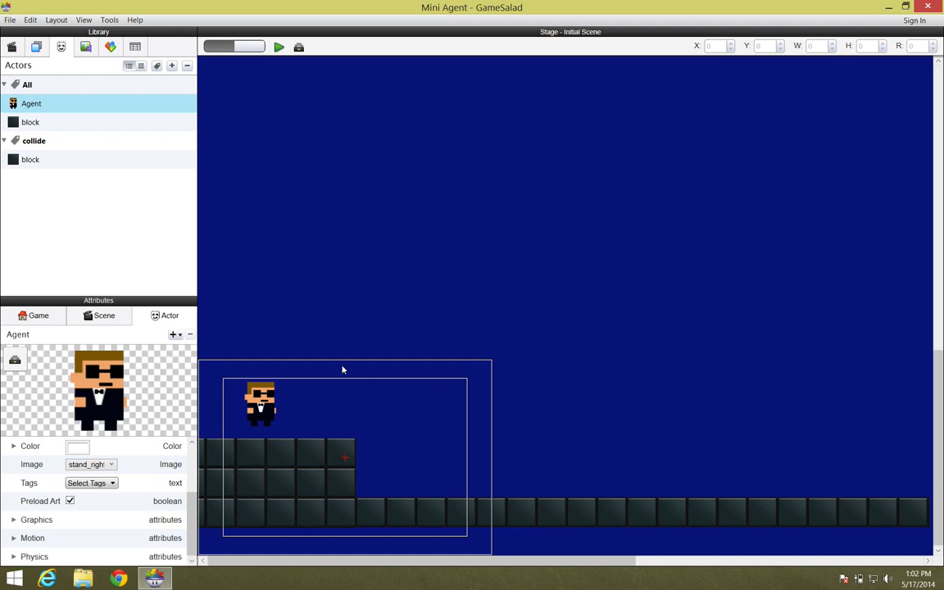
{"action": "left_click", "coordinate": [280, 47]}
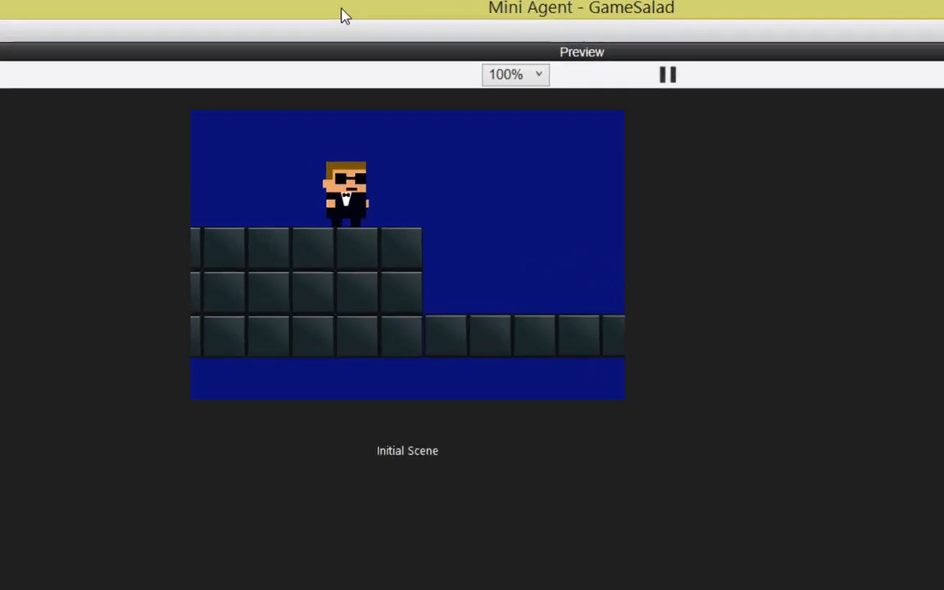
{"action": "key", "text": "Right"}
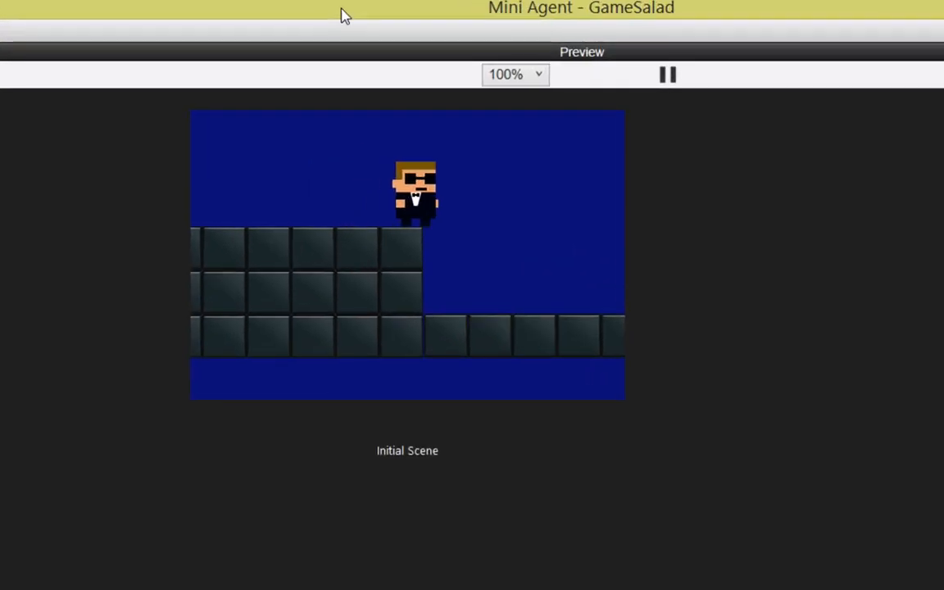
{"action": "key", "text": "Left"}
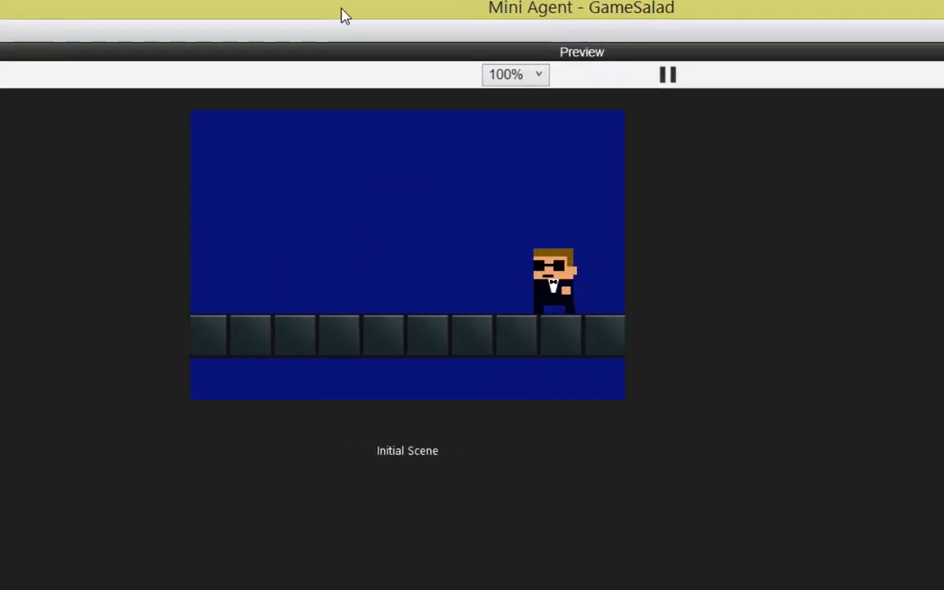
{"action": "key", "text": "Right"}
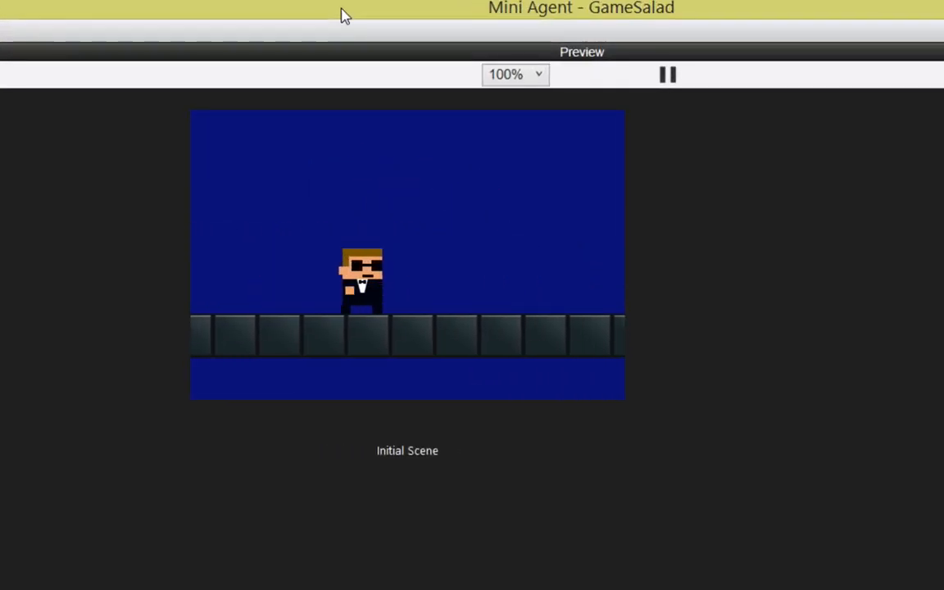
{"action": "key", "text": "Left"}
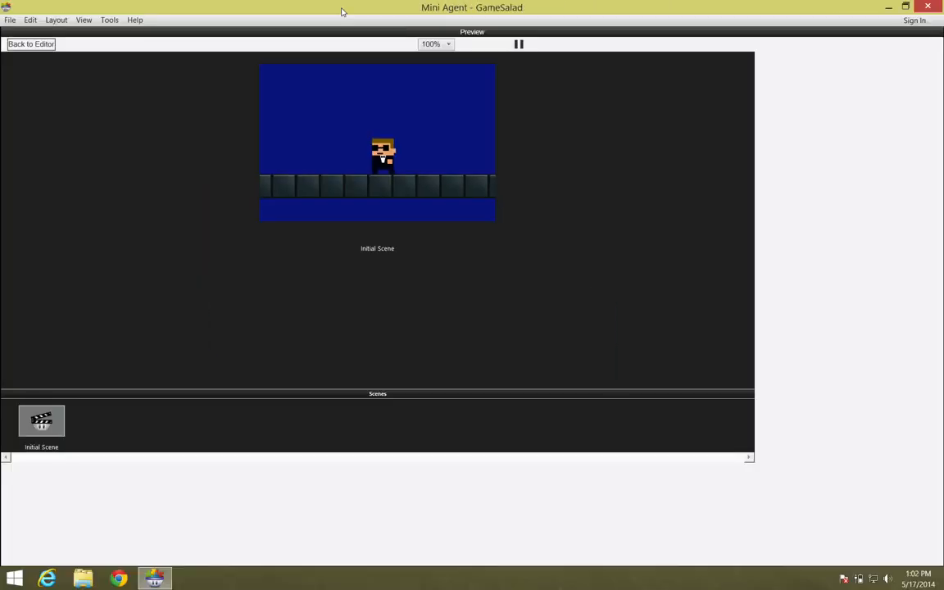
{"action": "left_click", "coordinate": [32, 42]}
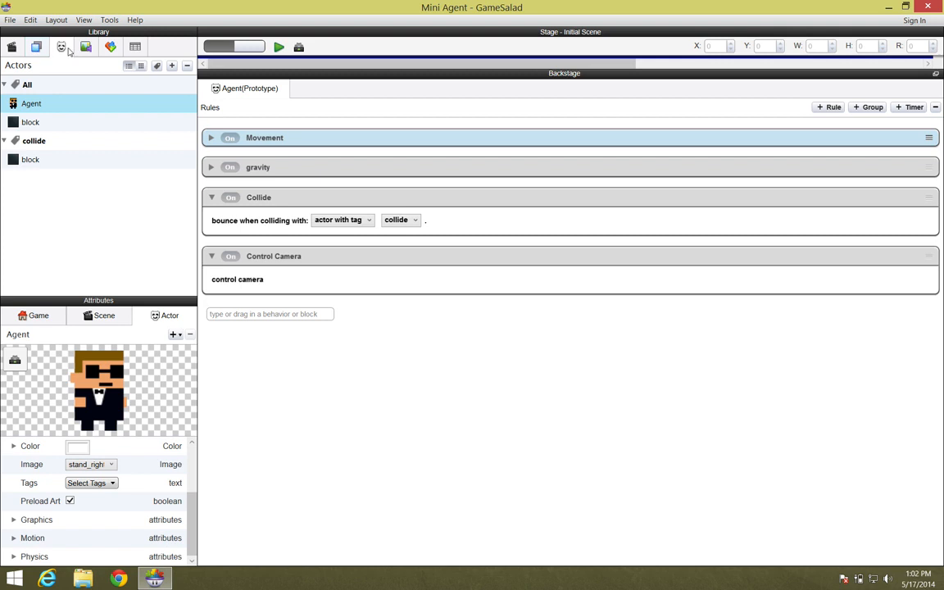
- Check the camera tracking area on the stage, preview the Agent walking right toward the scene's edge, and return to the editor
{"action": "left_click", "coordinate": [300, 47]}
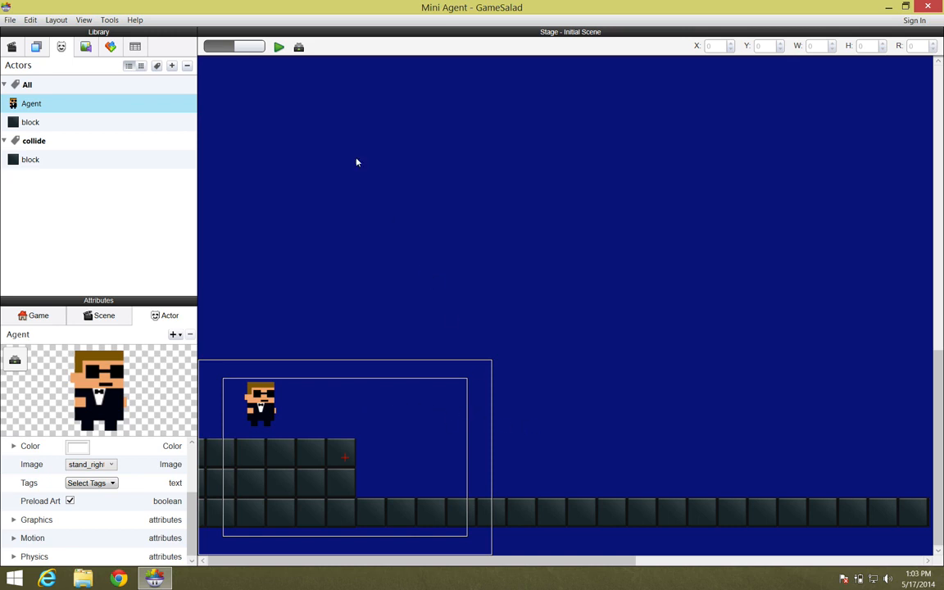
{"action": "left_click", "coordinate": [277, 47]}
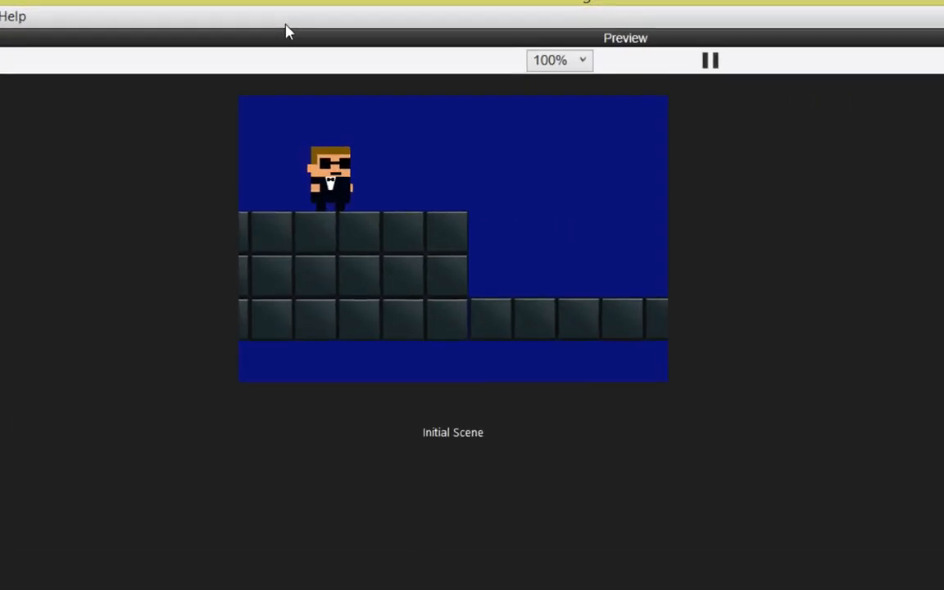
{"action": "key", "text": "Right"}
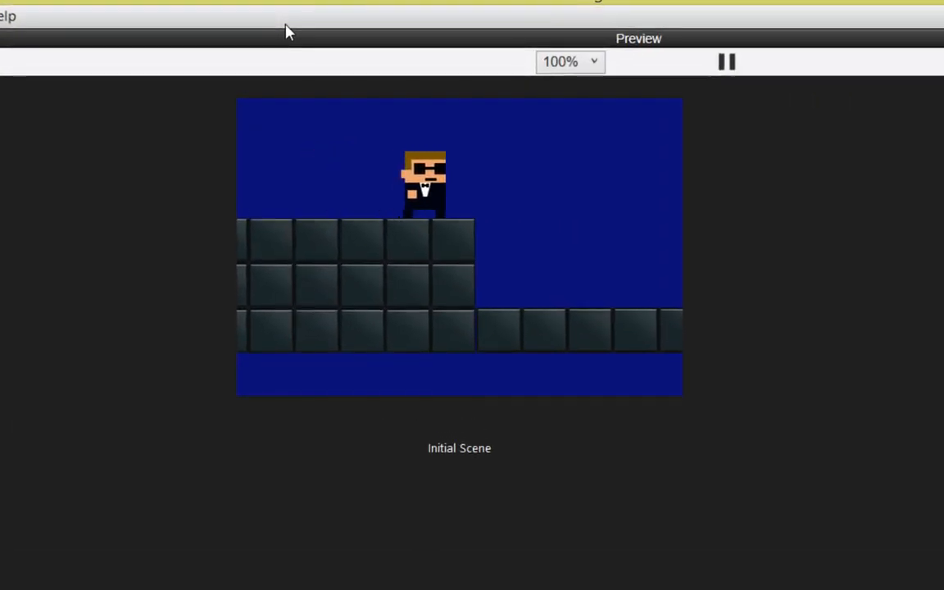
{"action": "key", "text": "Right"}
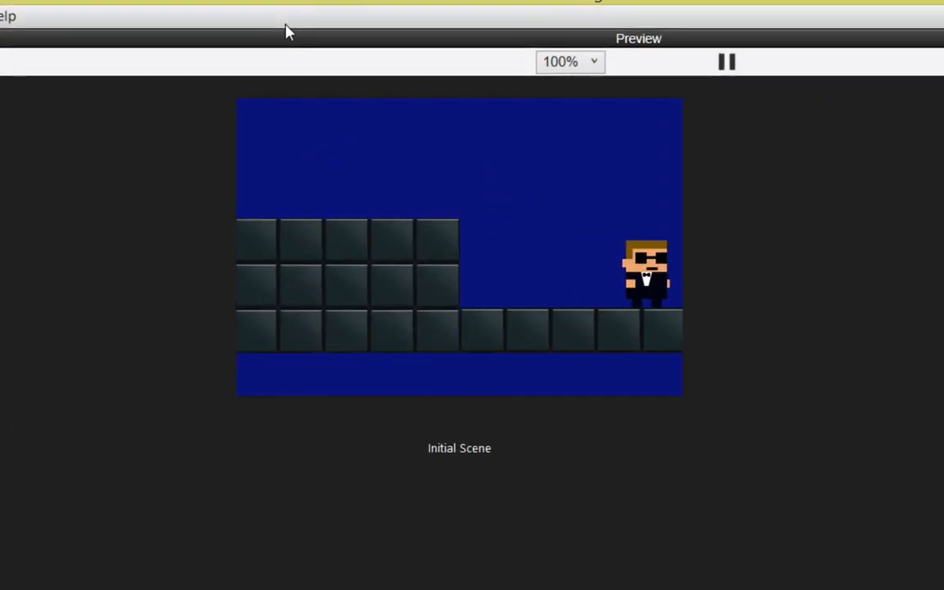
{"action": "key", "text": "Right"}
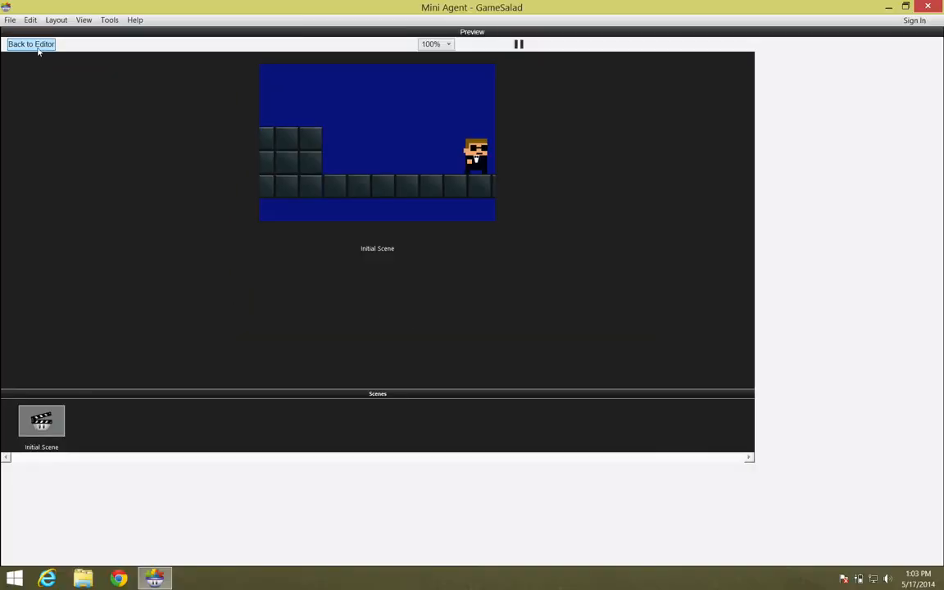
{"action": "left_click", "coordinate": [37, 47]}
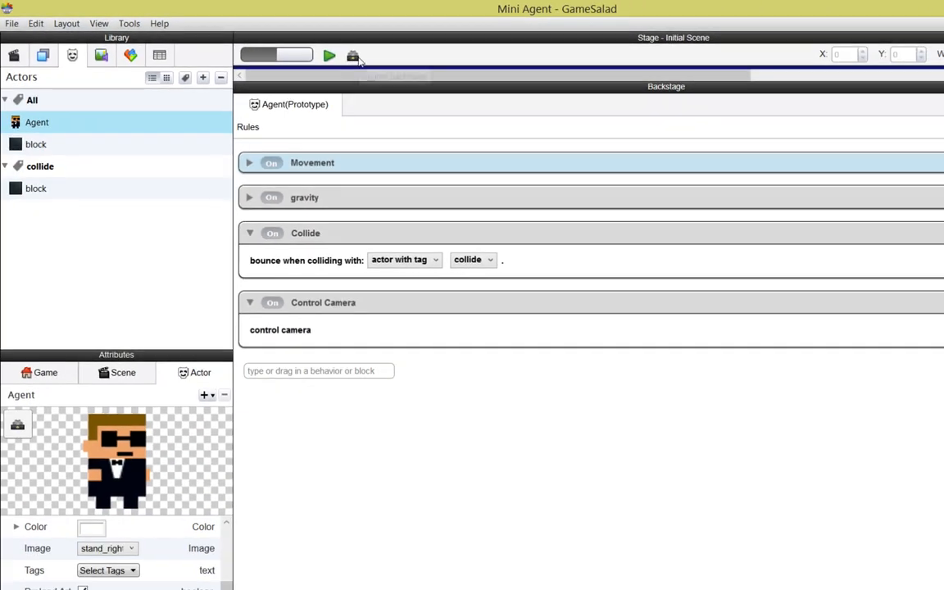
- Show the stage and shrink the camera tracking area from both the sides and the top and bottom to a small central box
{"action": "left_click", "coordinate": [317, 115]}
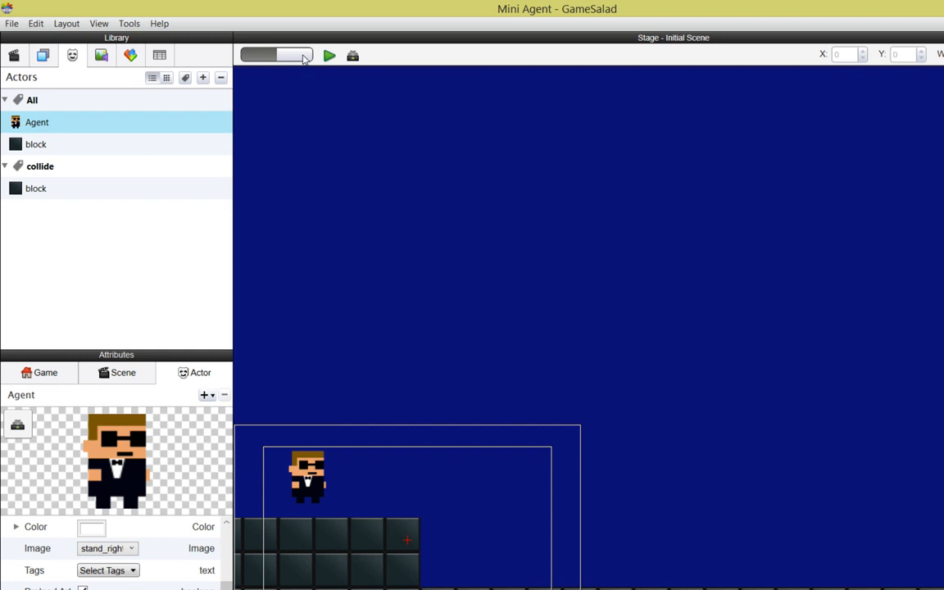
{"action": "left_click", "coordinate": [302, 55]}
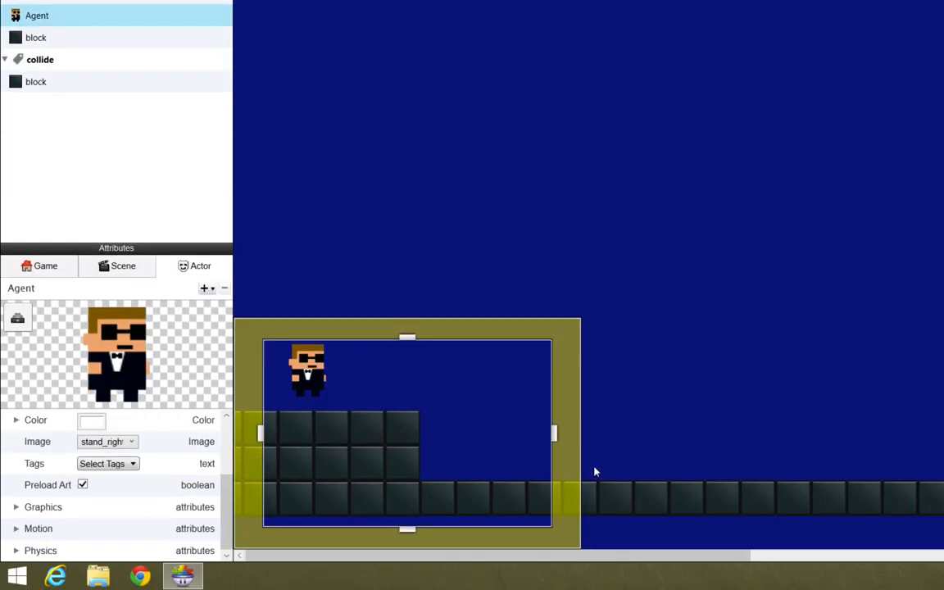
{"action": "left_click_drag", "start_coordinate": [553, 436], "coordinate": [449, 437]}
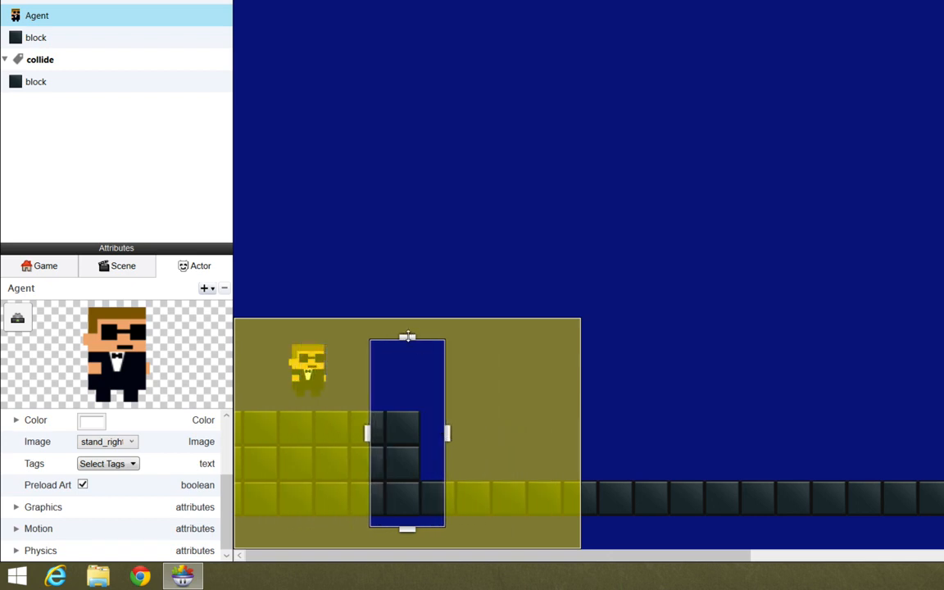
{"action": "left_click_drag", "start_coordinate": [407, 355], "coordinate": [407, 414]}
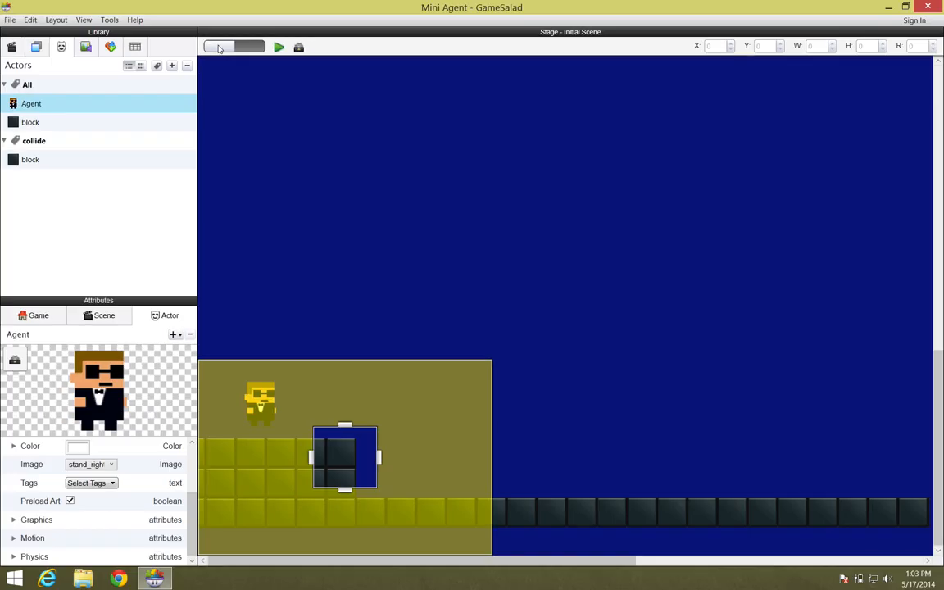
{"action": "left_click", "coordinate": [219, 47]}
- Preview the game, walking the Agent off the upper blocks and back and forth to test the smaller tracking area, and return to the editor
{"action": "left_click", "coordinate": [278, 48]}
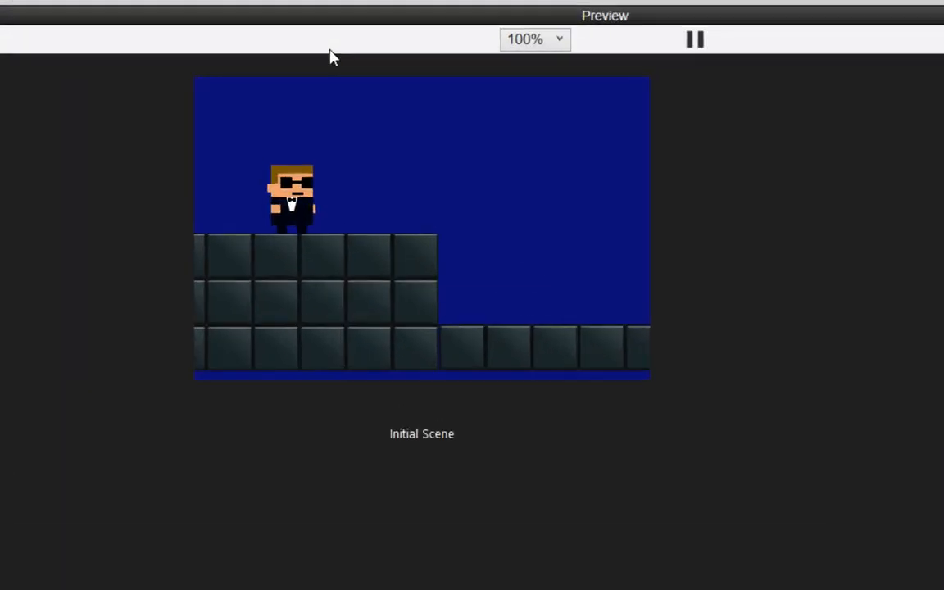
{"action": "key", "text": "Left"}
{"action": "key", "text": "Right"}
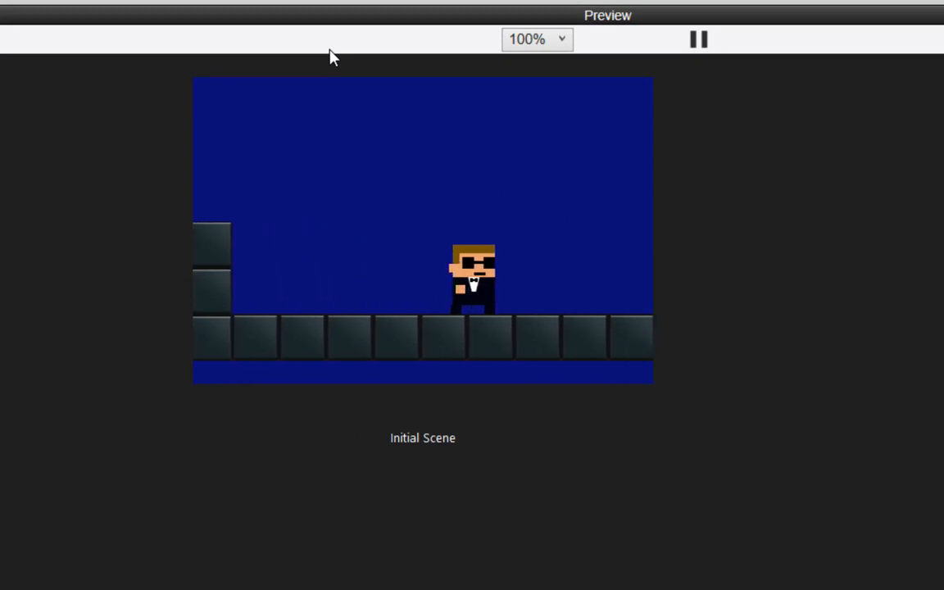
{"action": "key", "text": "Left"}
{"action": "key", "text": "Right"}
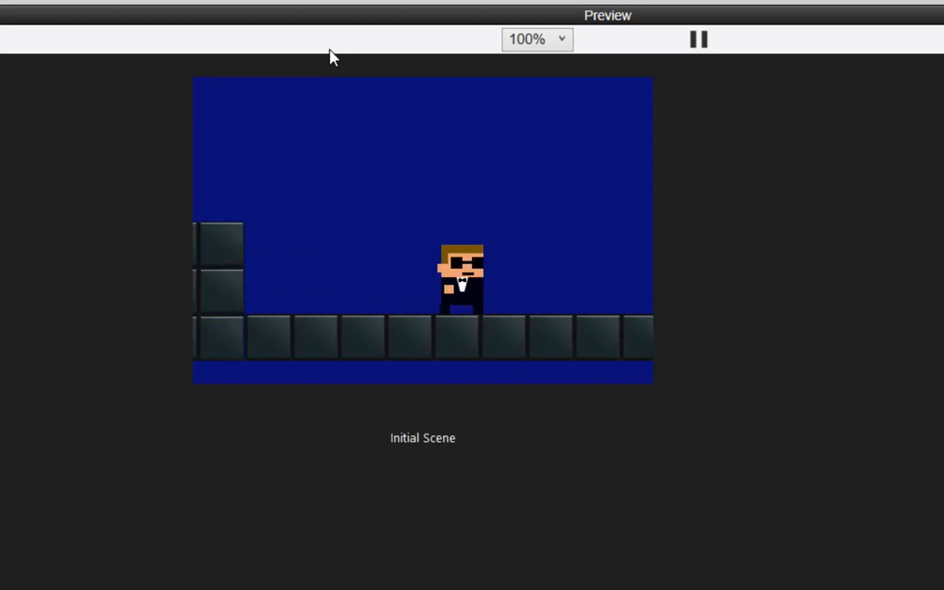
{"action": "key", "text": "Left"}
{"action": "key", "text": "Right"}
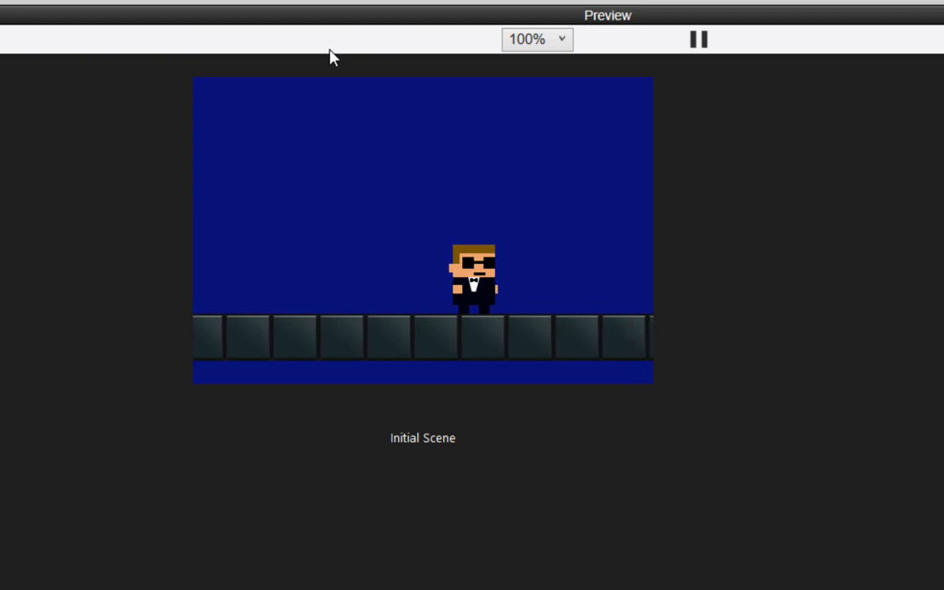
{"action": "key", "text": "Left"}
{"action": "key", "text": "Right"}
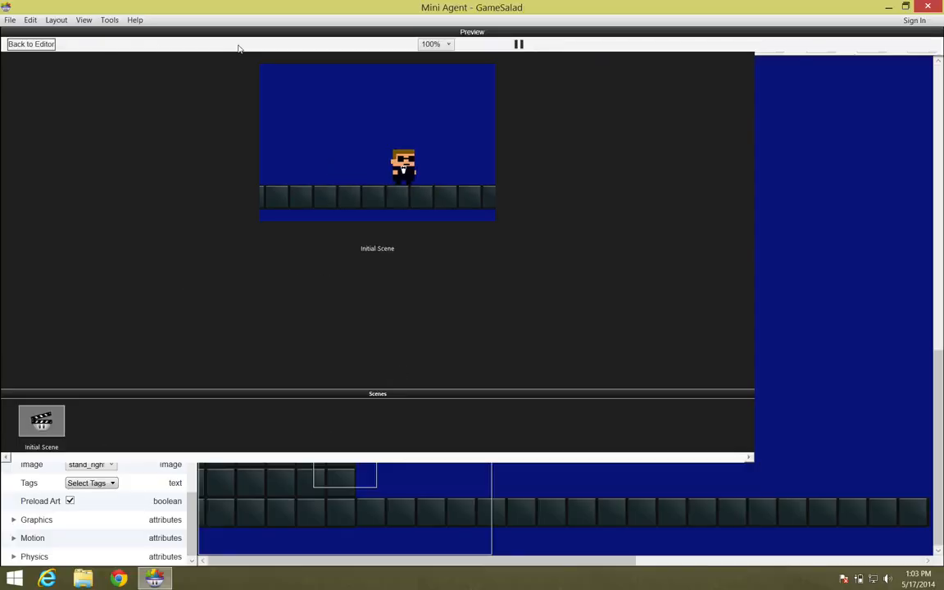
{"action": "left_click", "coordinate": [41, 39]}
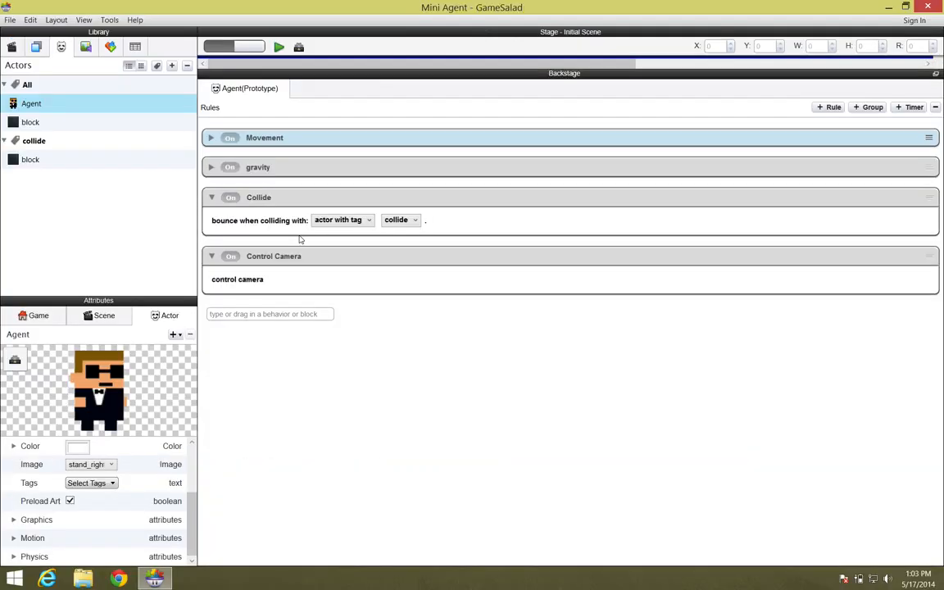
- Narrow the camera tracking area to a thin sliver around the camera's centre and reduce its height
{"action": "left_click", "coordinate": [298, 44]}
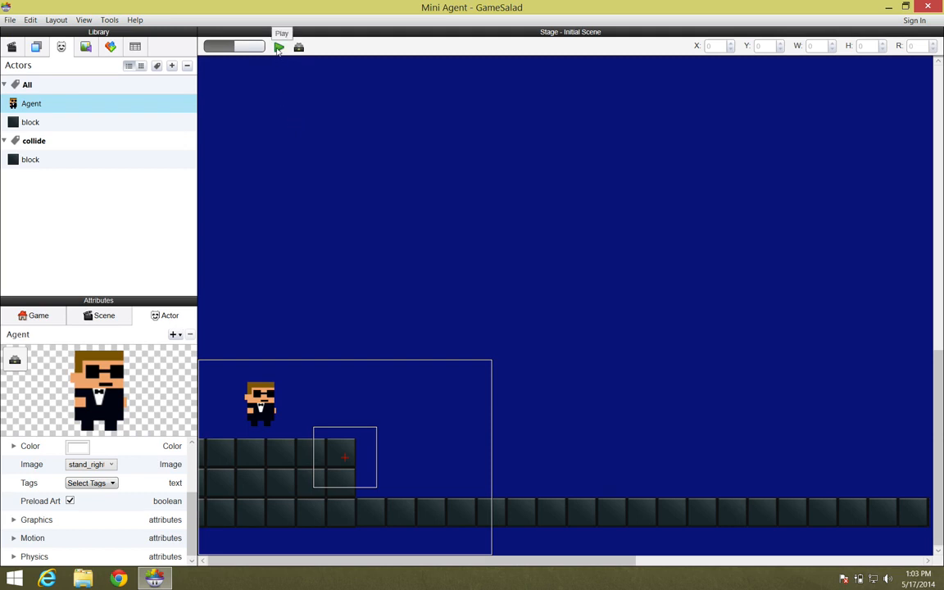
{"action": "left_click", "coordinate": [257, 45]}
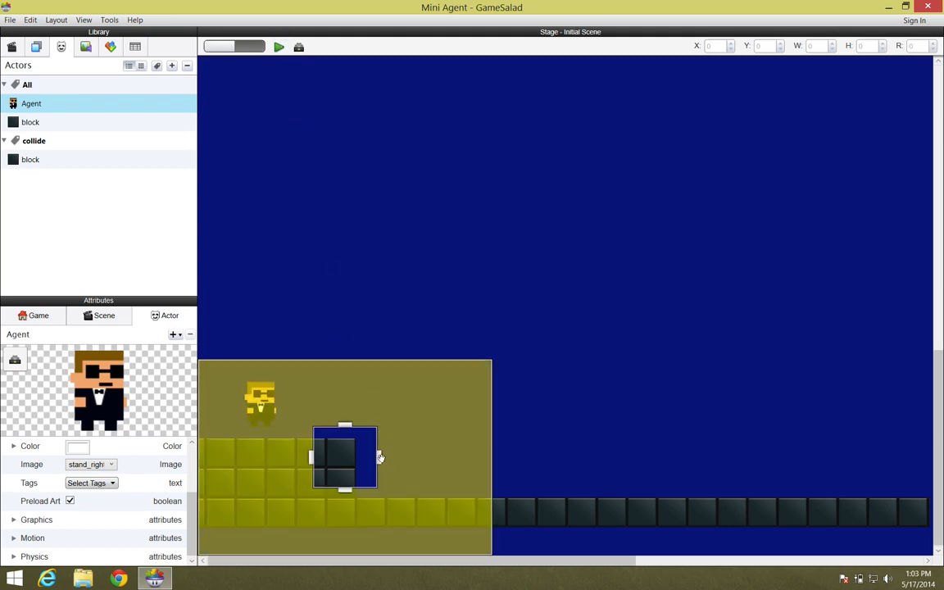
{"action": "left_click_drag", "start_coordinate": [379, 456], "coordinate": [349, 457]}
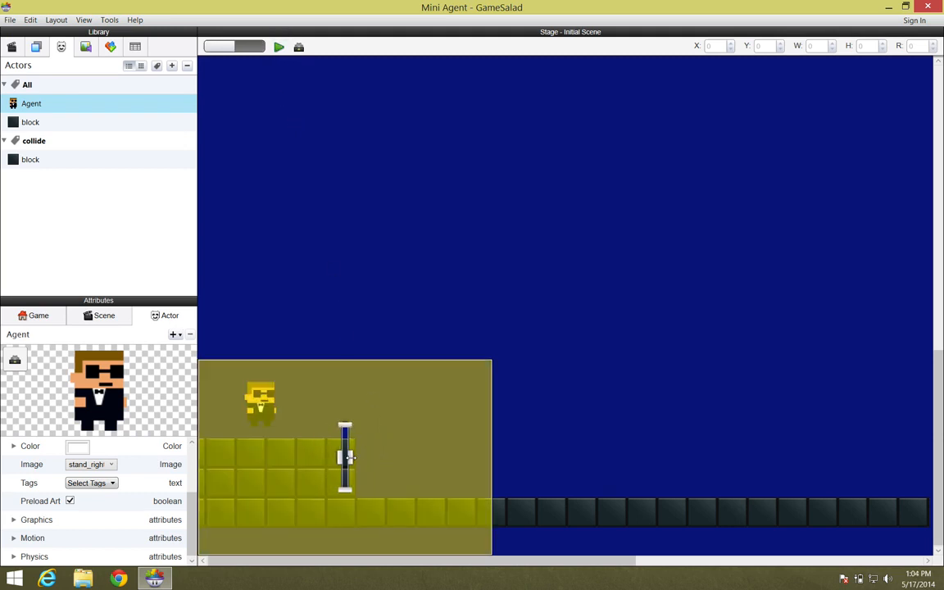
{"action": "left_click_drag", "start_coordinate": [344, 424], "coordinate": [344, 445]}
{"action": "left_click", "coordinate": [230, 47]}
- Preview the Agent walking in both directions with the minimal tracking area, and return to the scene's stage in the editor
{"action": "left_click", "coordinate": [279, 48]}
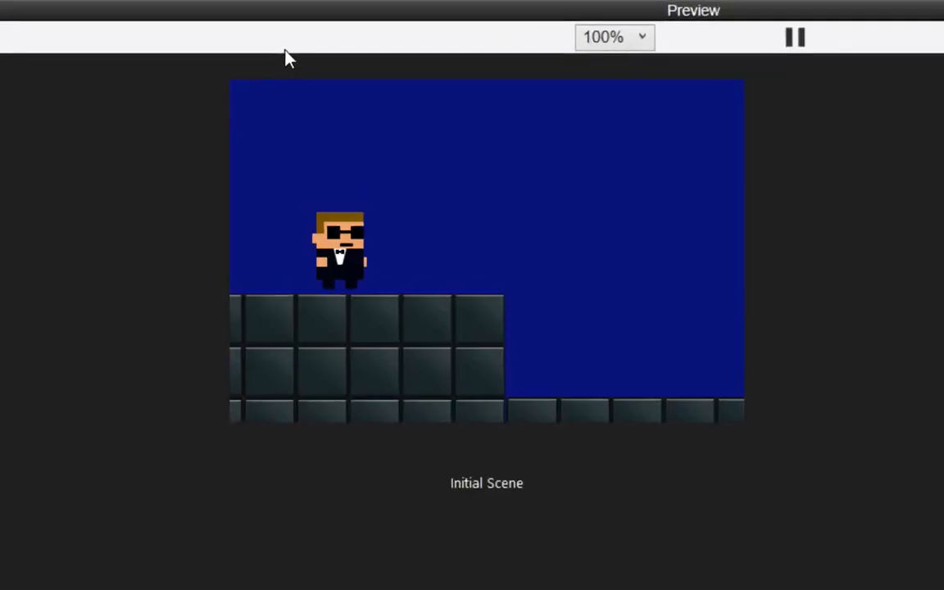
{"action": "key", "text": "Right"}
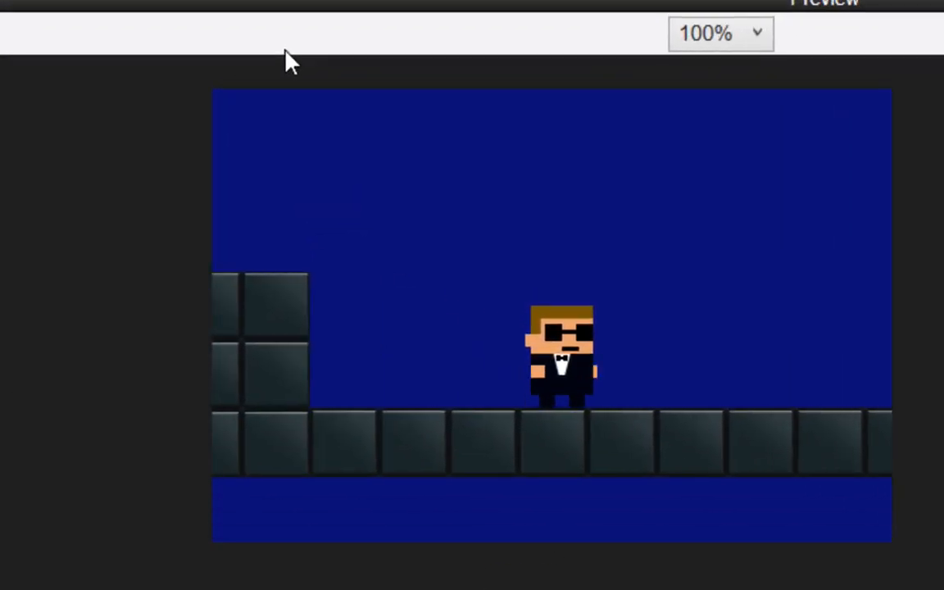
{"action": "key", "text": "Left"}
{"action": "key", "text": "Right"}
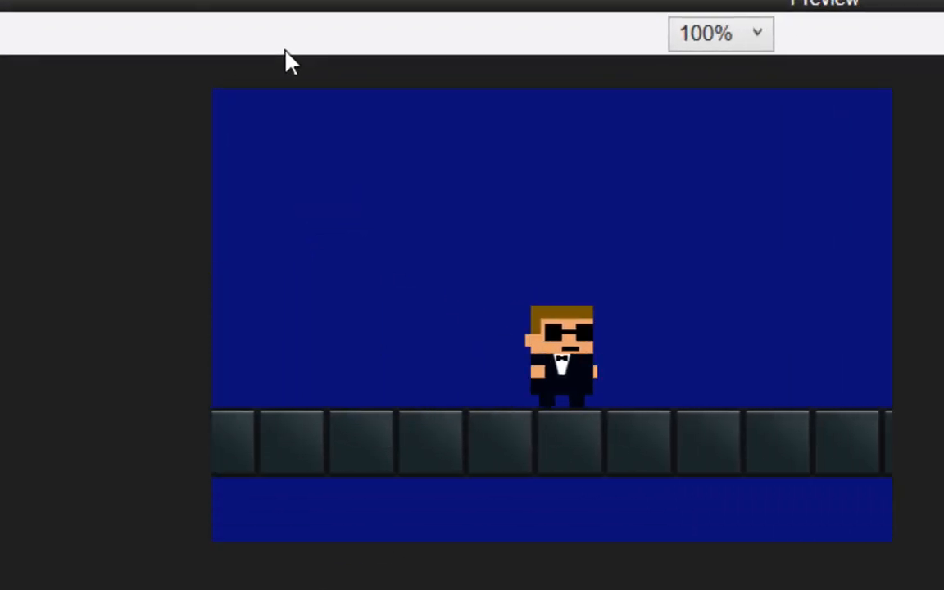
{"action": "key", "text": "Left"}
{"action": "key", "text": "Right"}
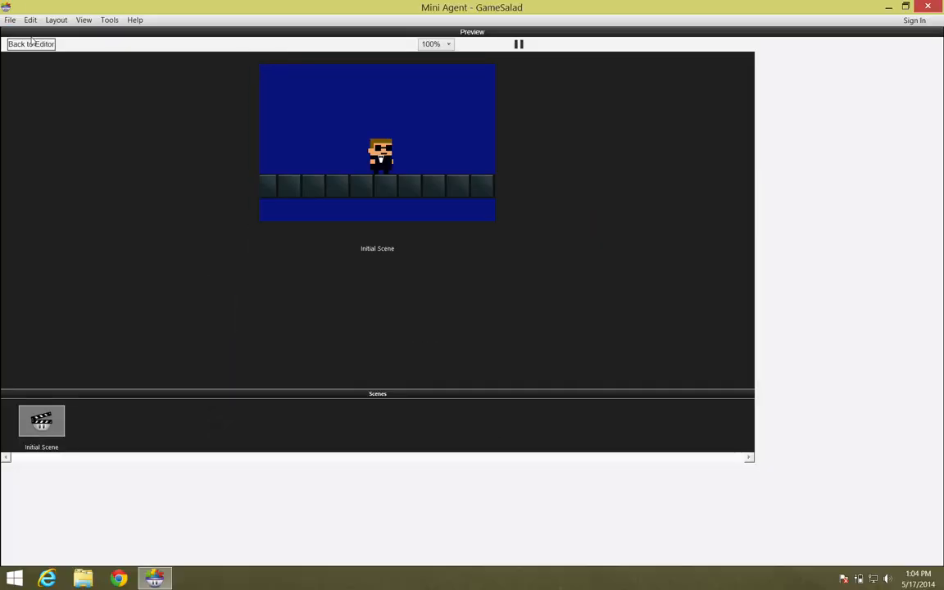
{"action": "left_click", "coordinate": [32, 43]}
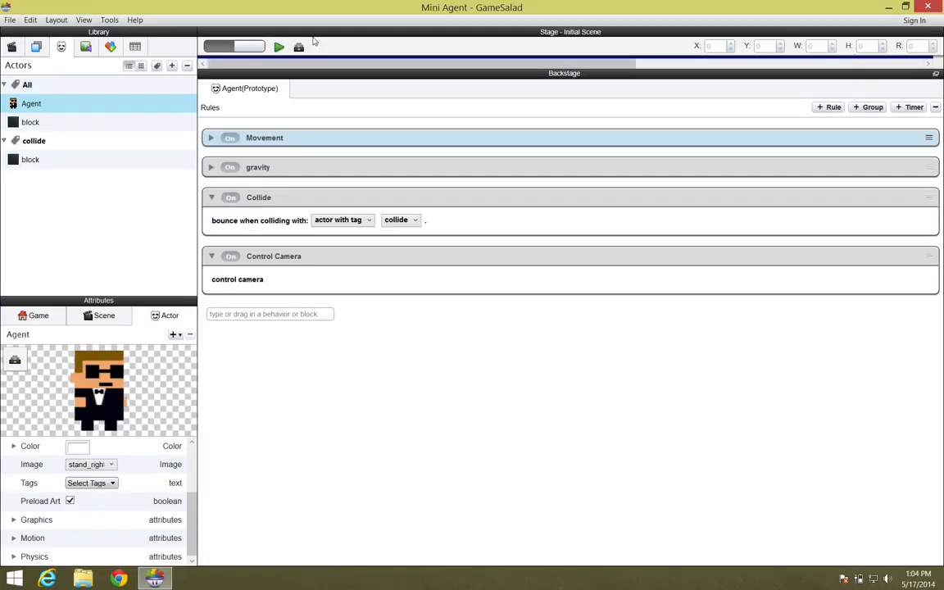
{"action": "left_click", "coordinate": [300, 47]}
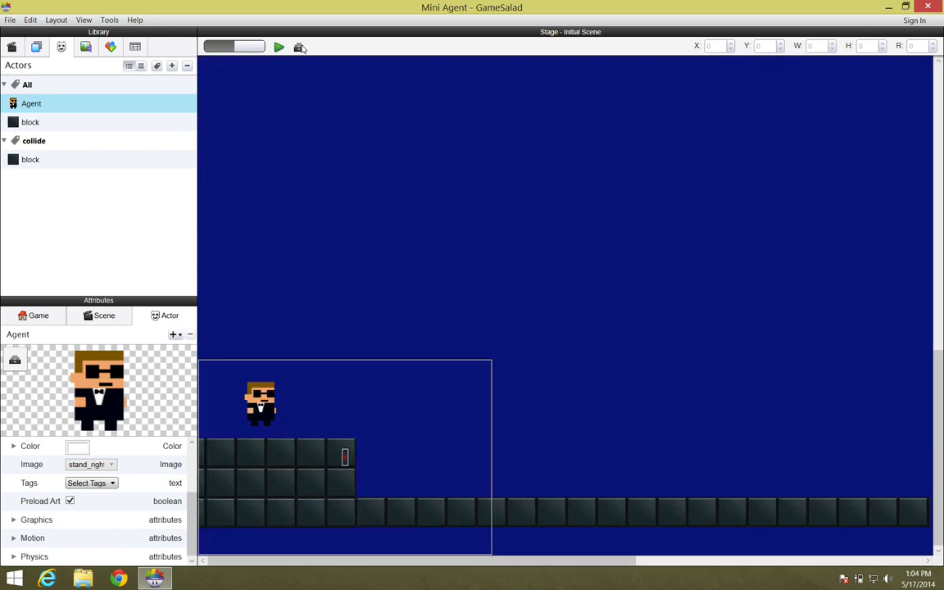